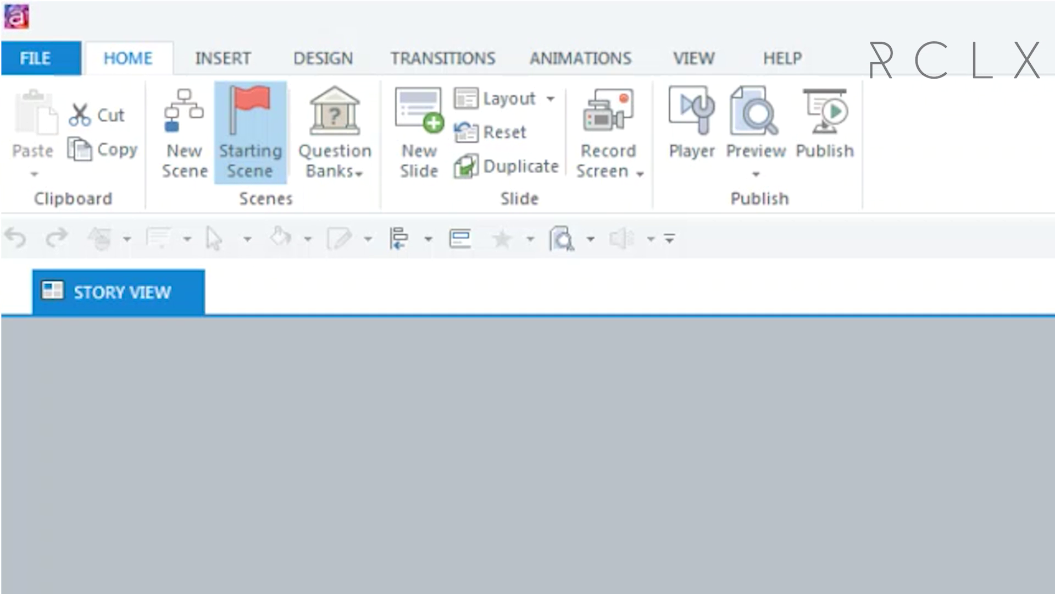
Switch to Slide Master view to edit the Blank master layout
click(715, 63)
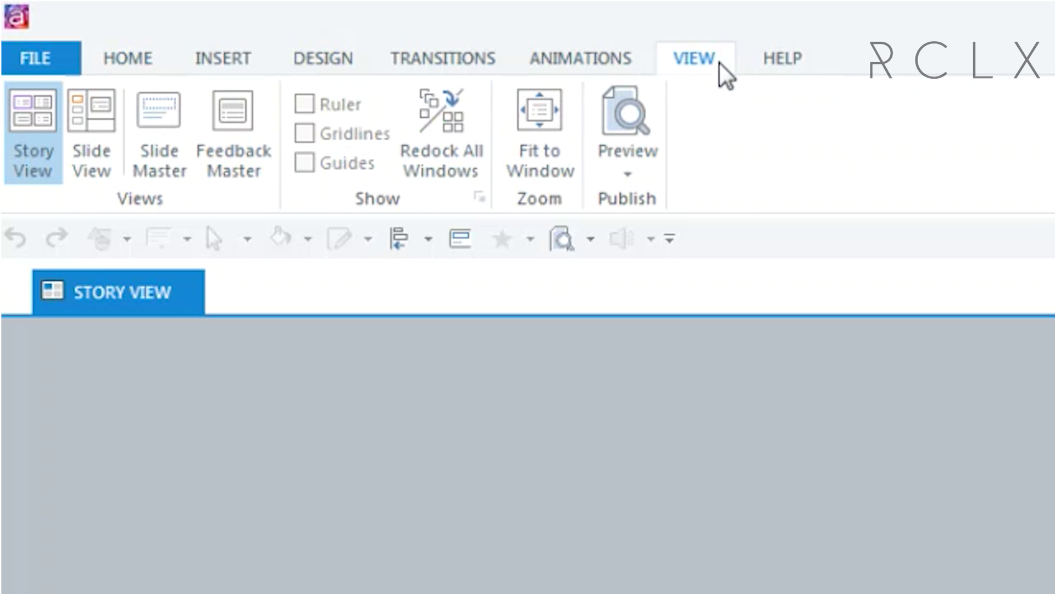
click(159, 129)
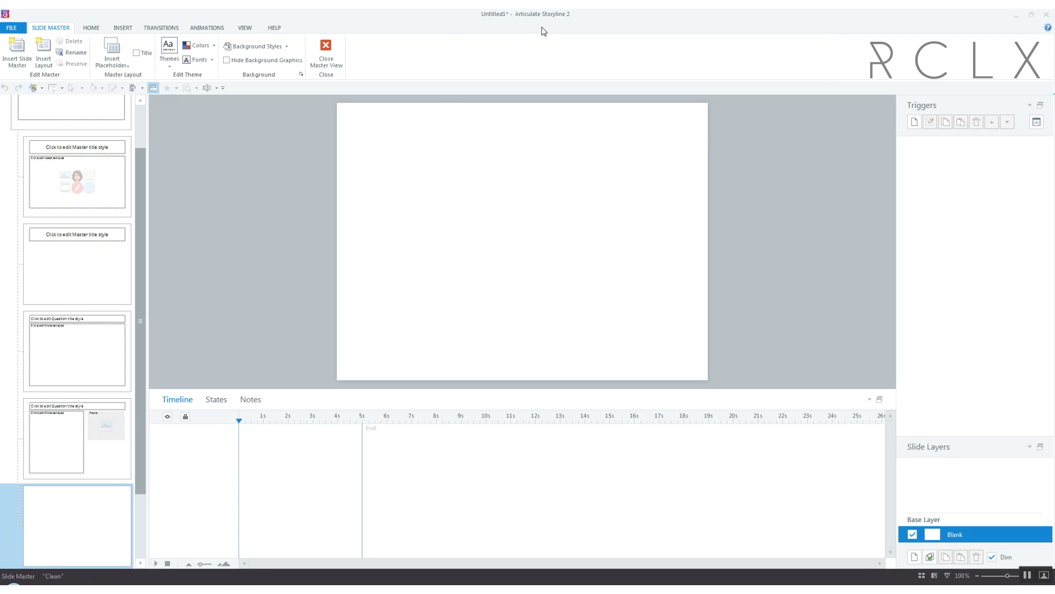
scroll(138, 514, down, 2)
scroll(138, 513, up, 3)
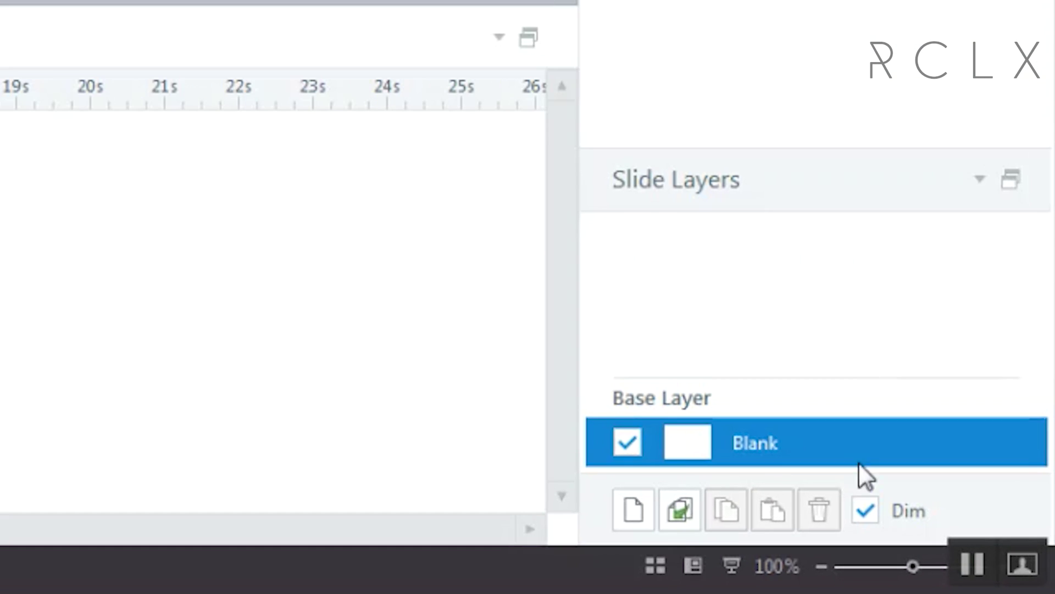
Add a new layer to the Blank layout and name it Timer 1
click(623, 514)
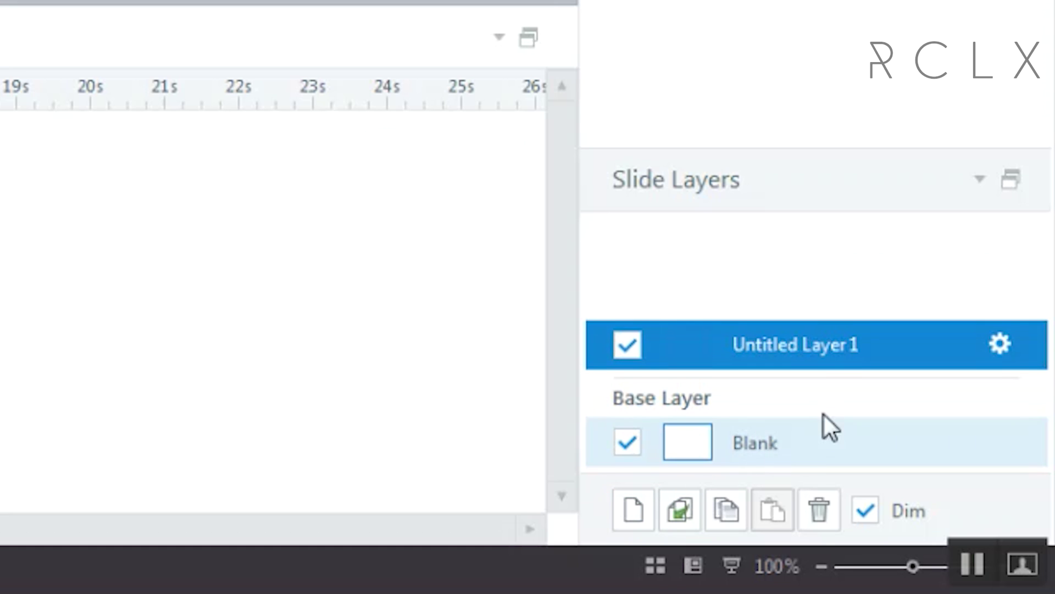
double_click(800, 342)
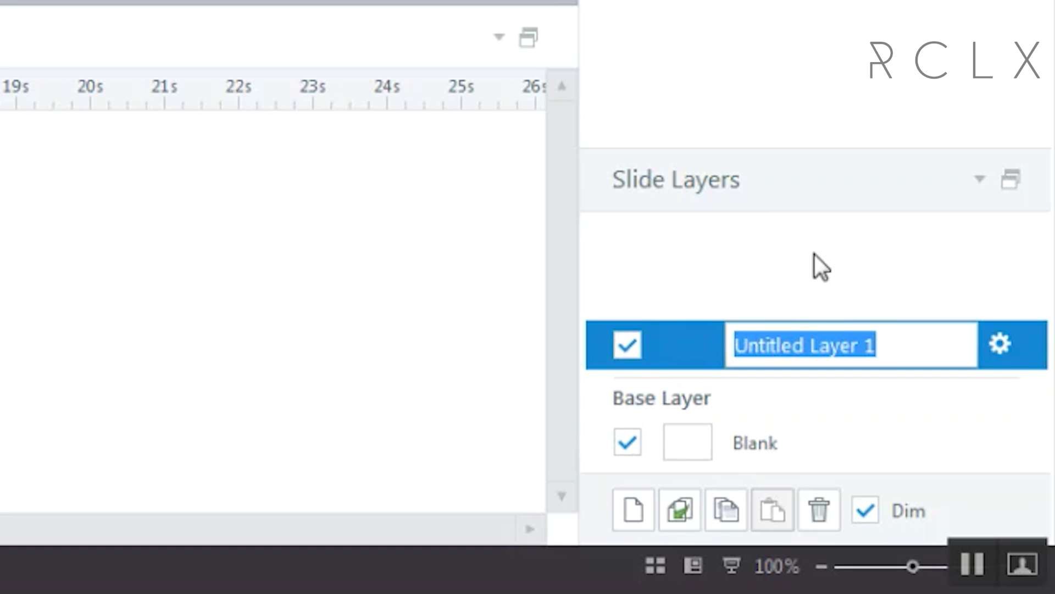
text(Timer !)
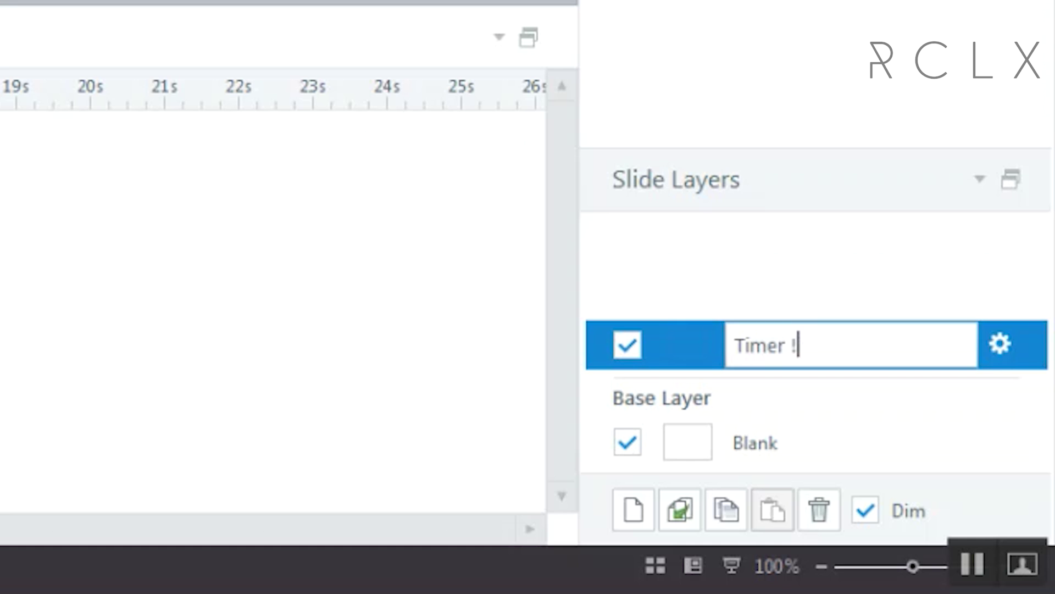
key(BackSpace)
text(1)
key(Return)
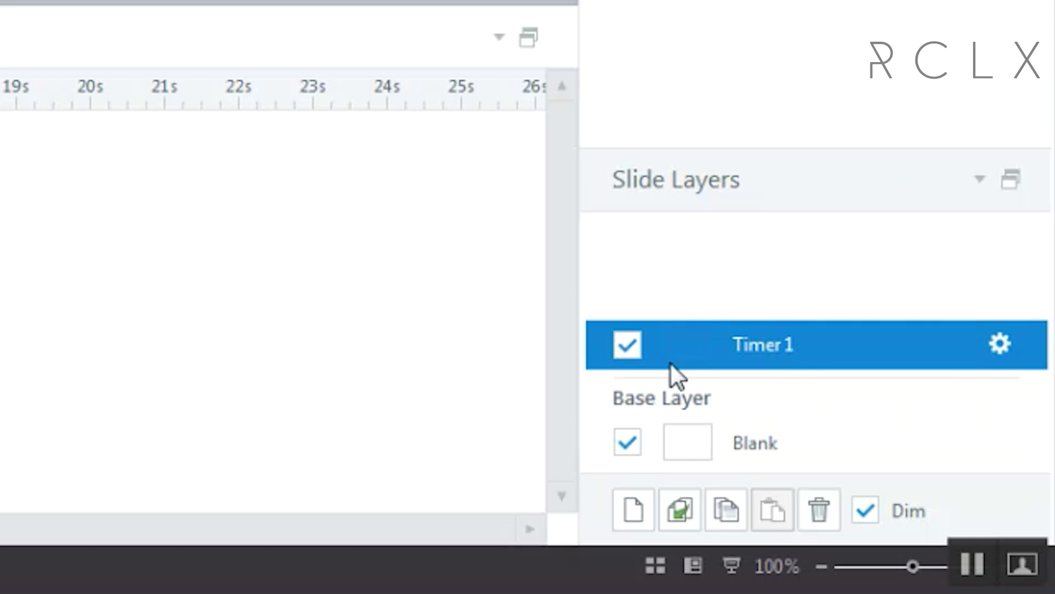
Add a second layer named Timer 2
click(622, 517)
double_click(806, 293)
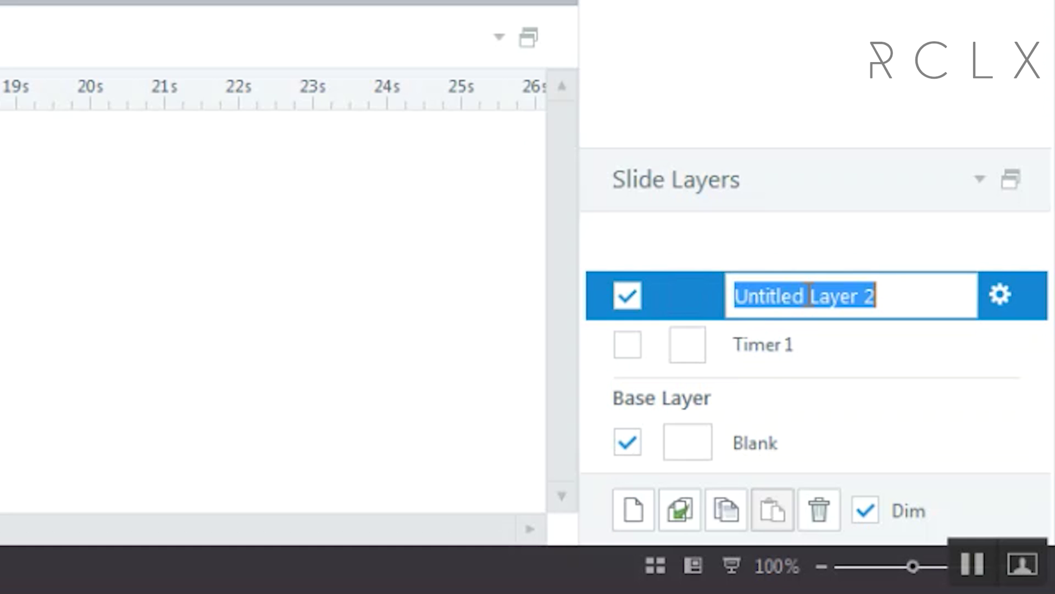
text(Timer 2)
key(Return)
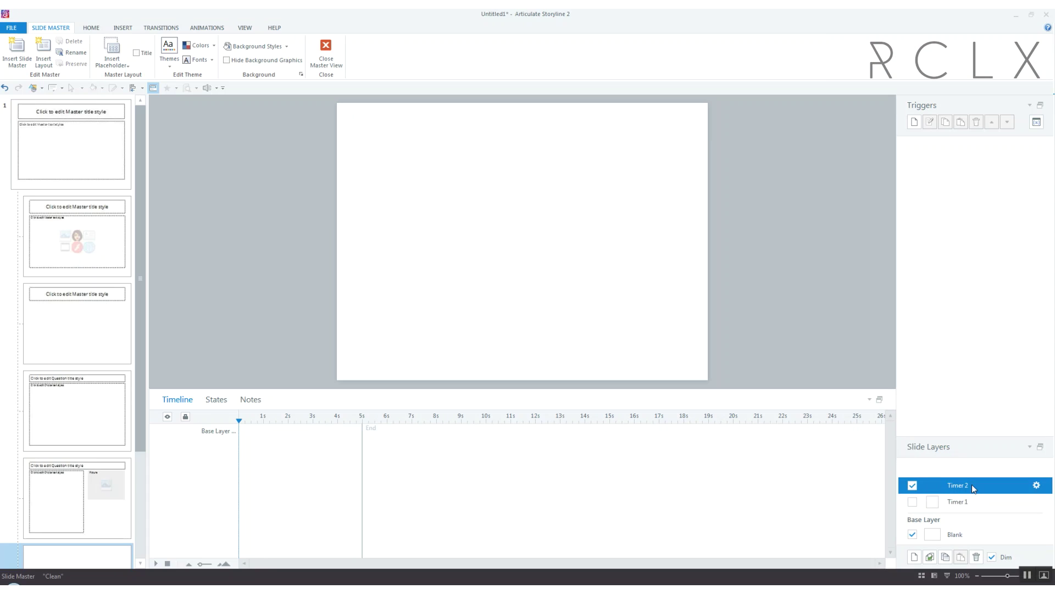
Create a Number project variable called seconds with default value 0
click(1037, 122)
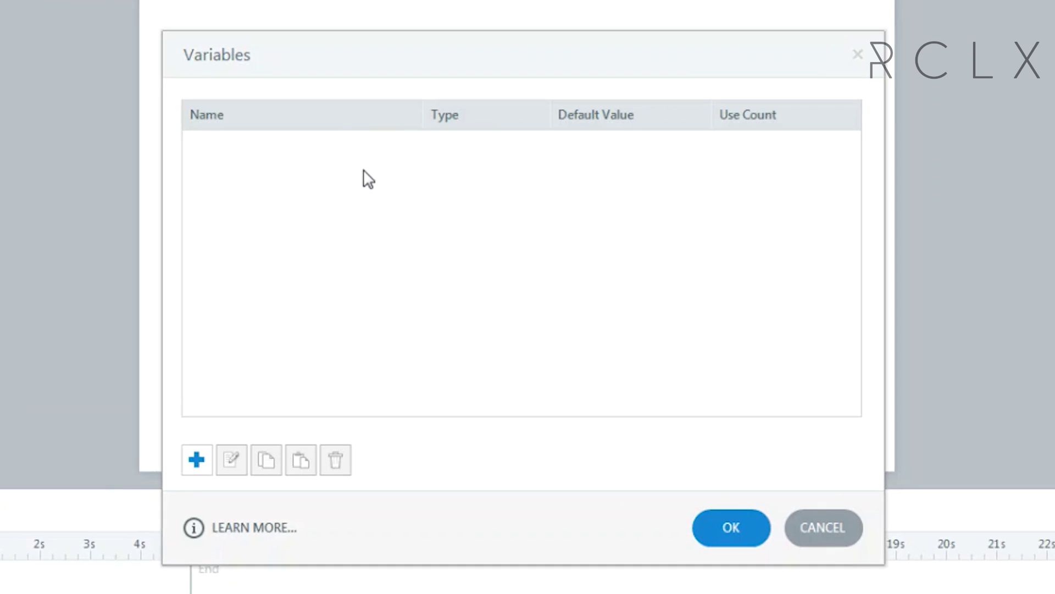
click(174, 466)
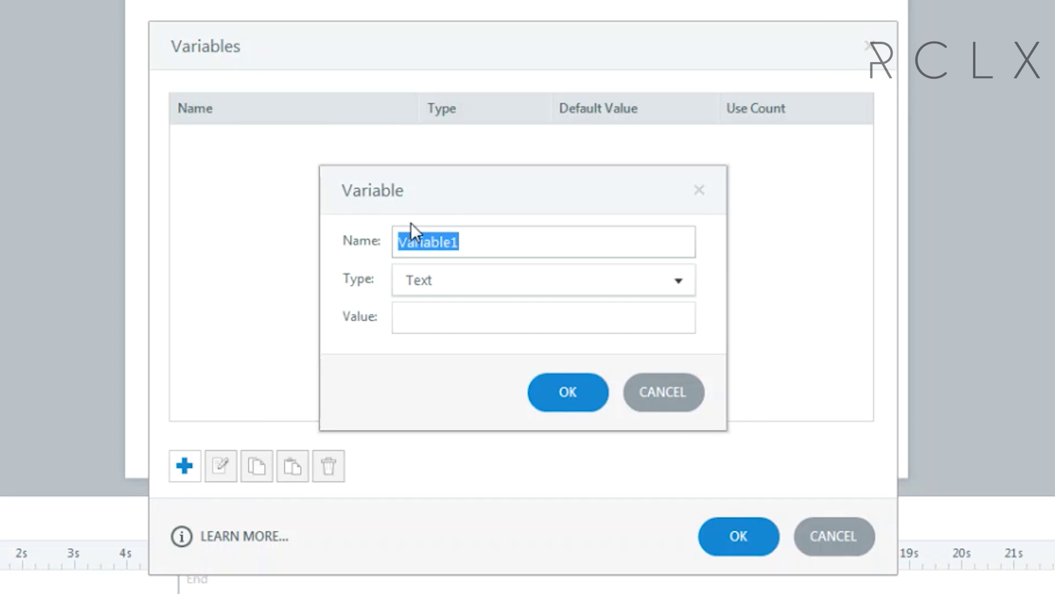
text(seconds)
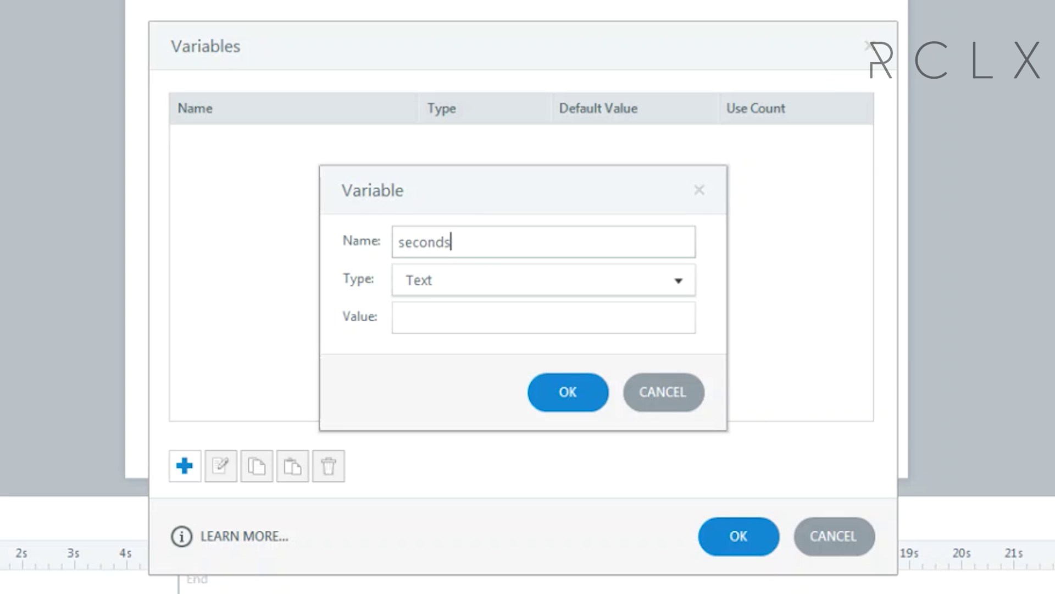
click(474, 276)
click(470, 358)
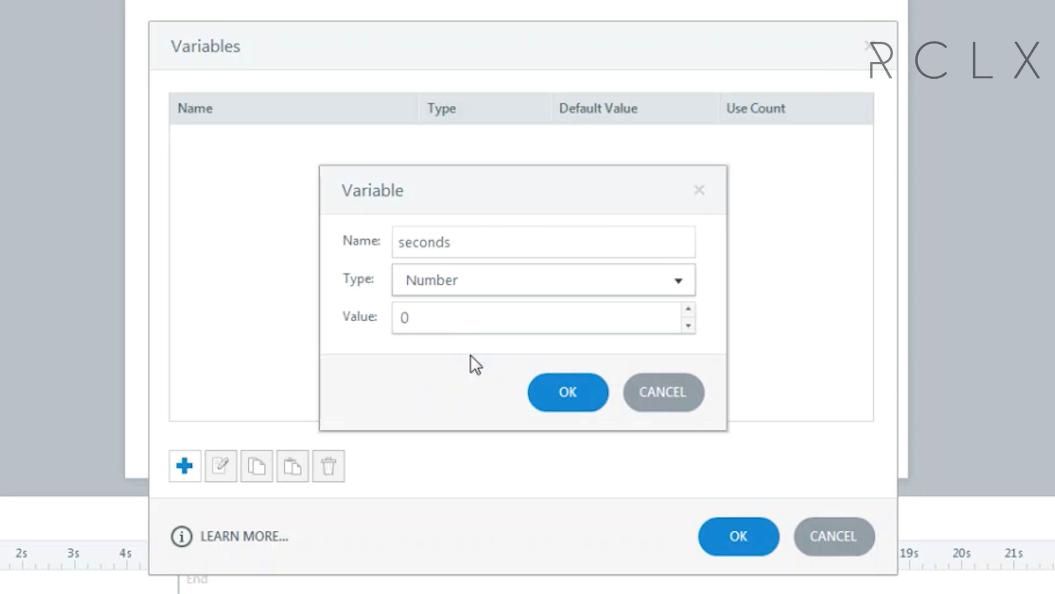
click(539, 392)
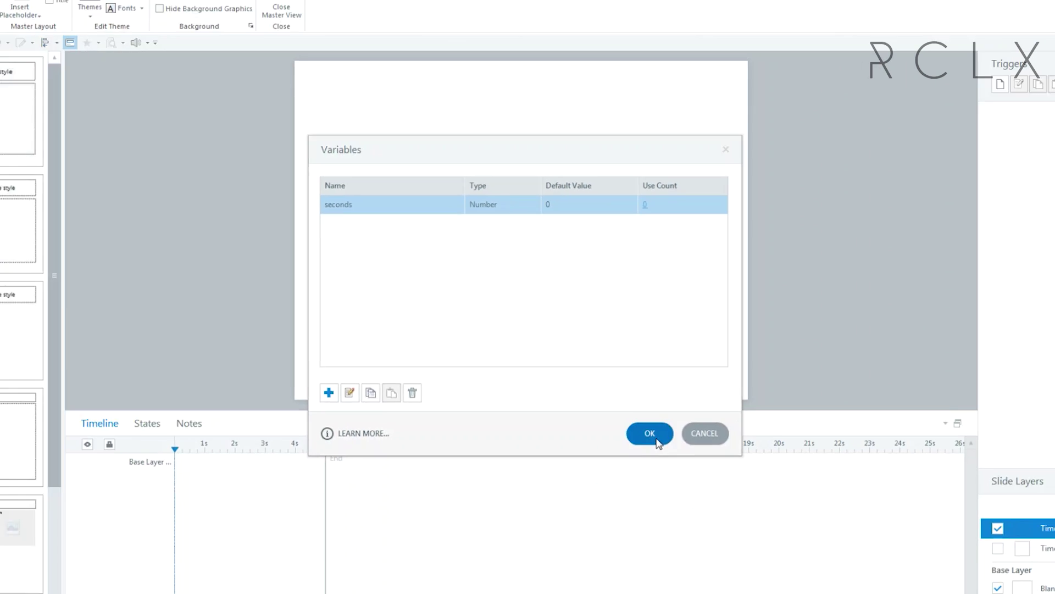
click(761, 538)
click(962, 534)
click(974, 500)
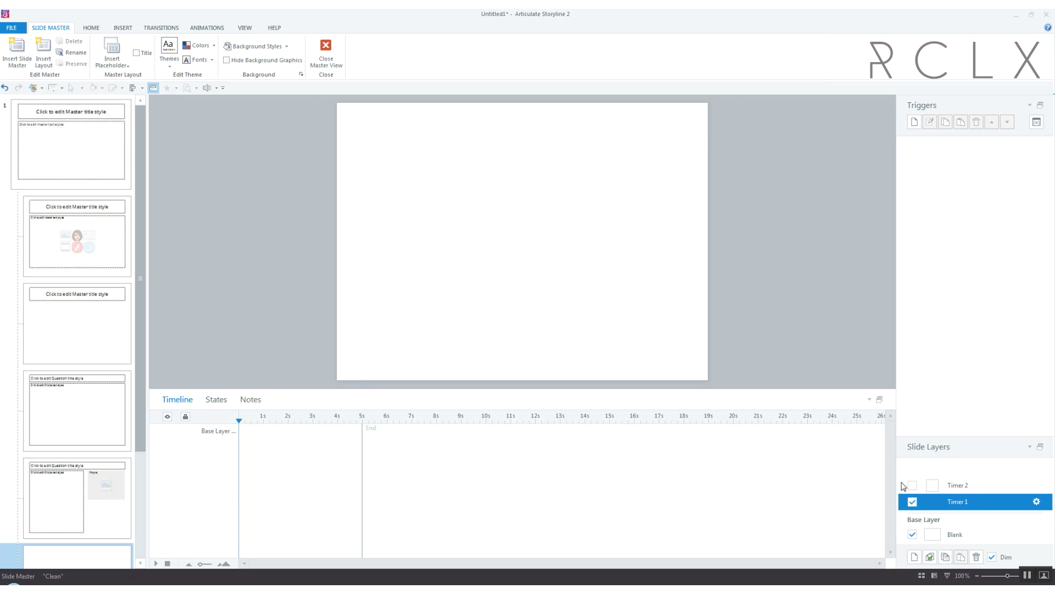
Shorten the Timer 1 and Timer 2 layer timelines to half a second each
drag(647, 247, 313, 205)
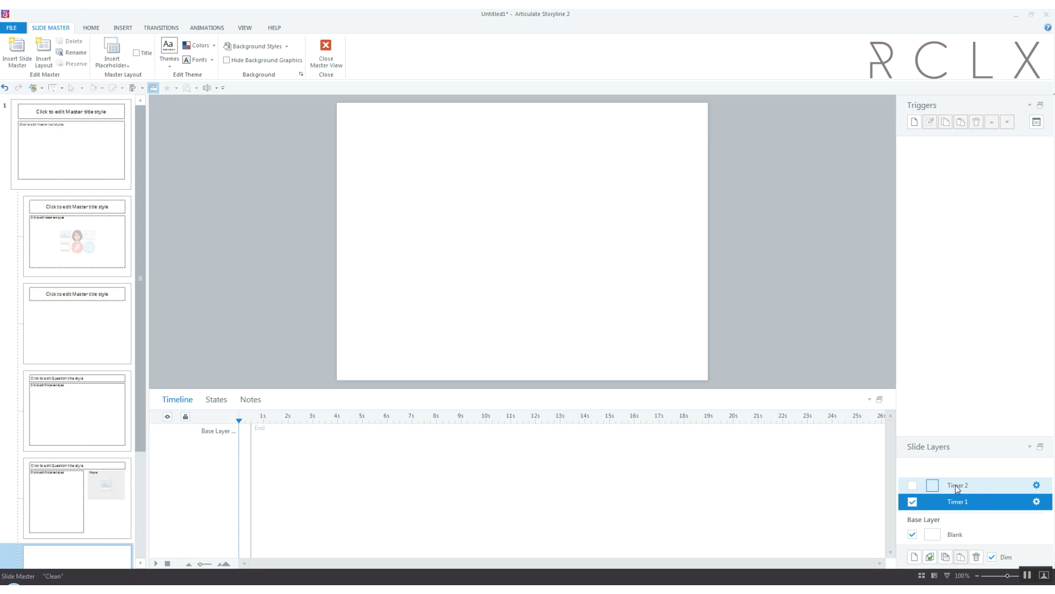
click(958, 484)
drag(365, 442, 249, 437)
Add a base-layer trigger that shows the Timer 1 layer
click(944, 536)
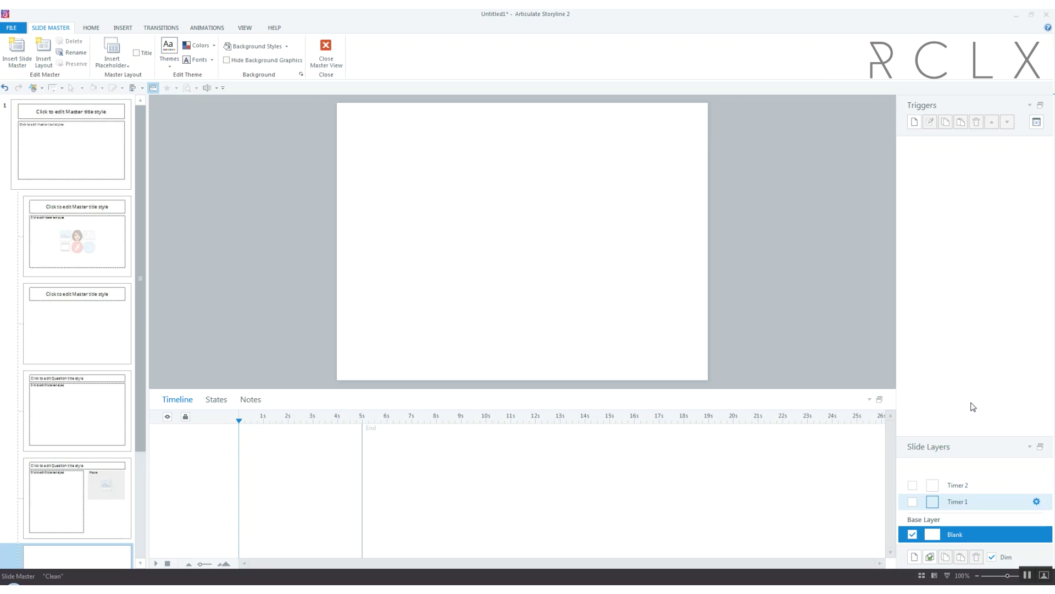
click(914, 121)
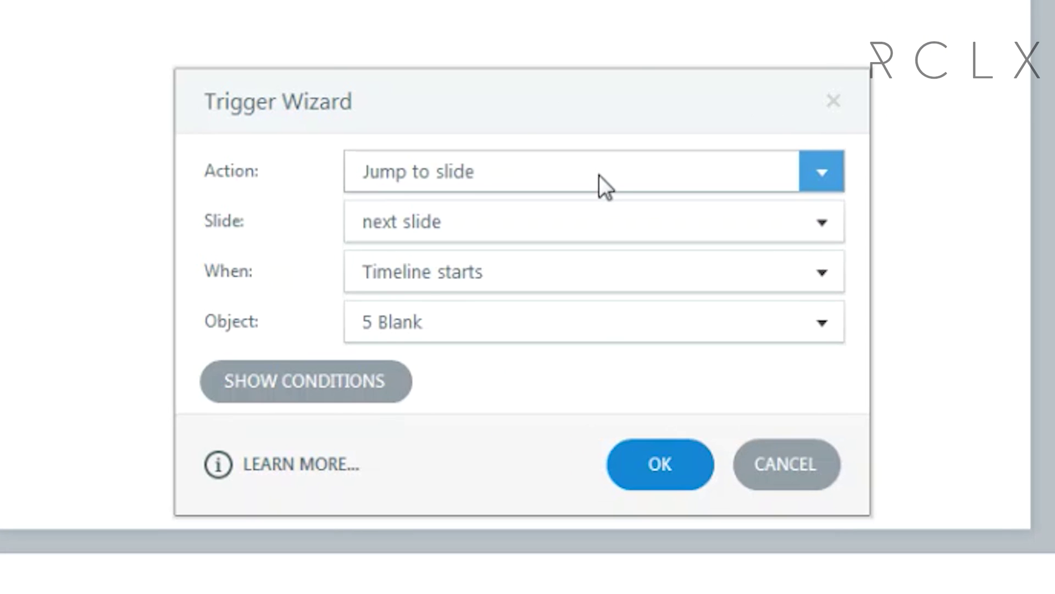
click(570, 231)
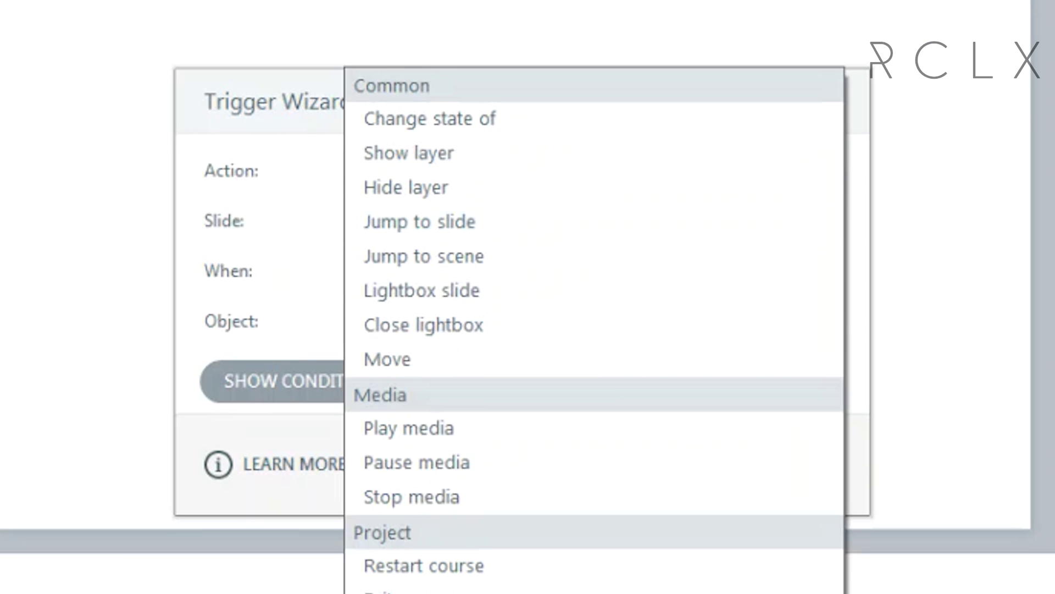
click(480, 162)
click(447, 217)
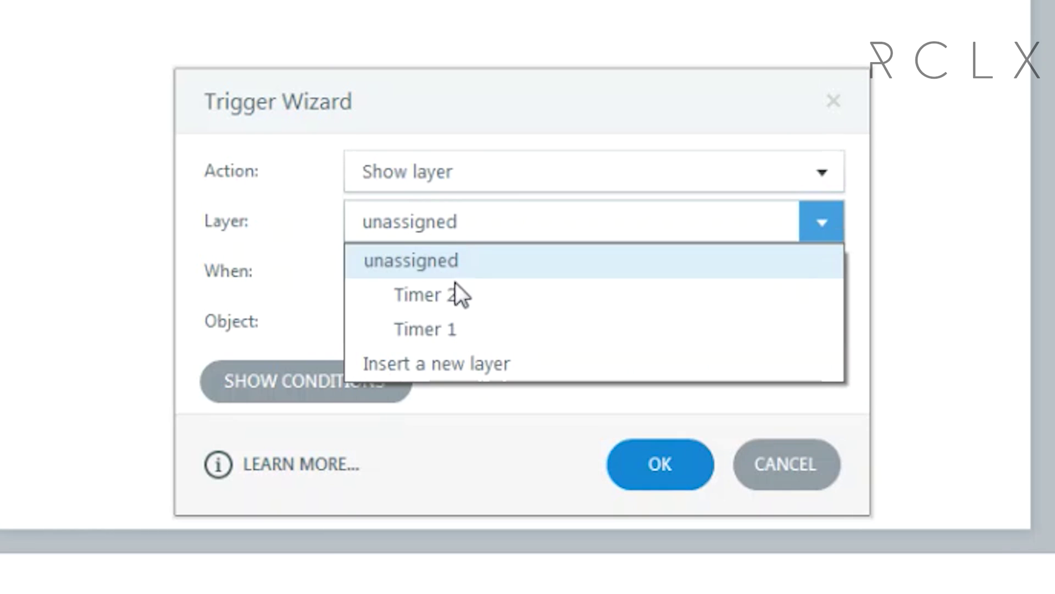
click(461, 328)
click(660, 464)
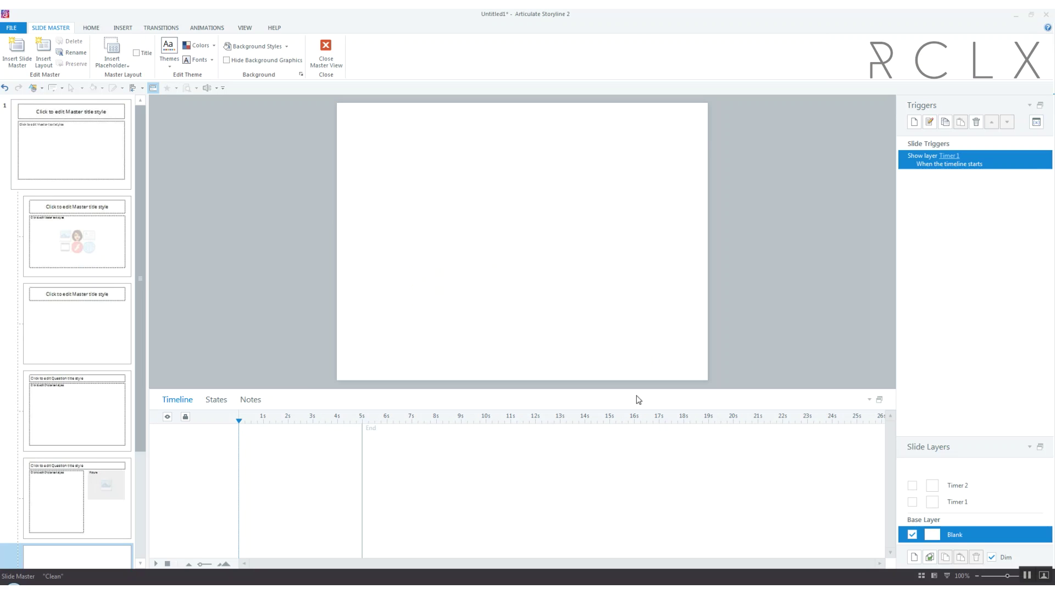
Give Timer 1 a trigger showing Timer 2 when its timeline ends
click(967, 503)
click(914, 121)
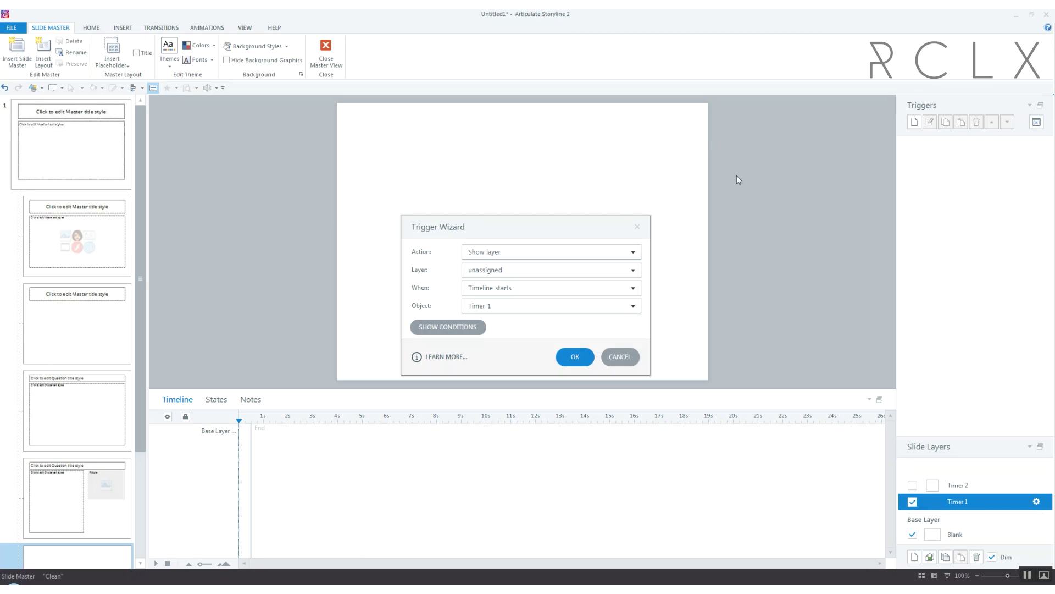
click(495, 269)
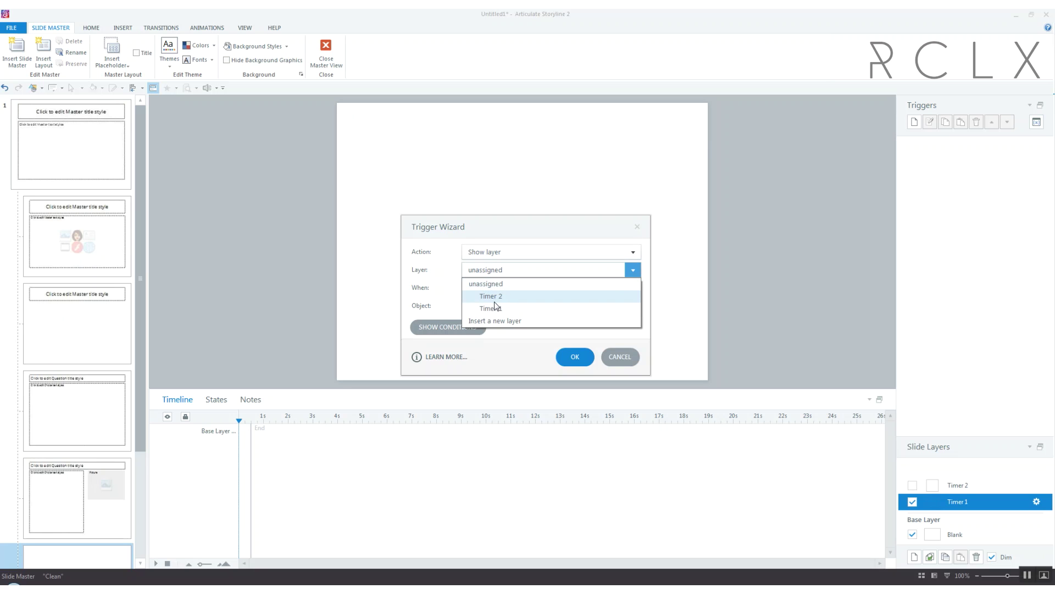
click(494, 304)
click(494, 289)
scroll(495, 303, up, 3)
click(498, 400)
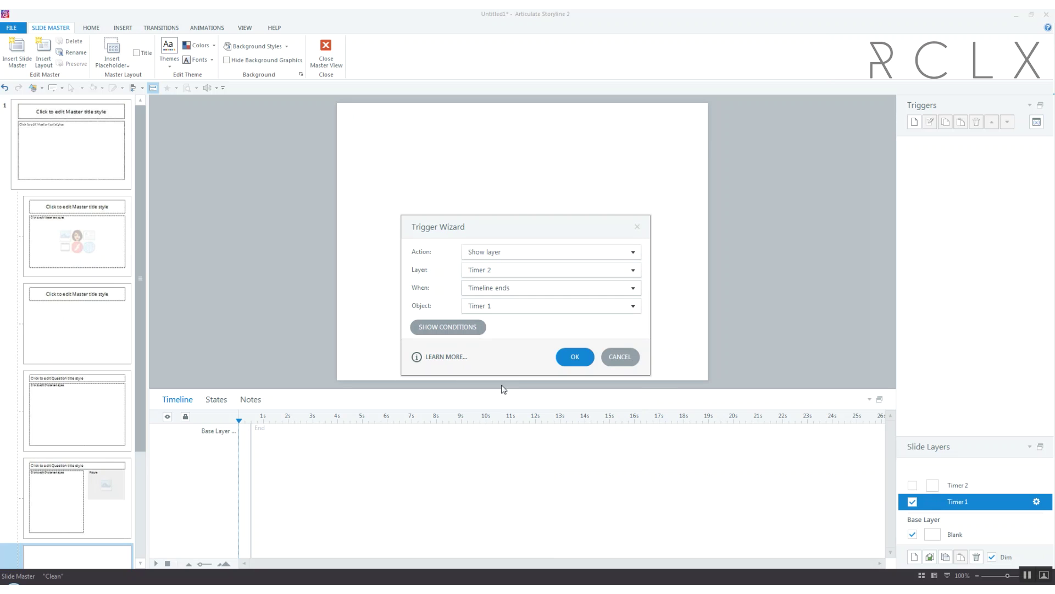
click(563, 355)
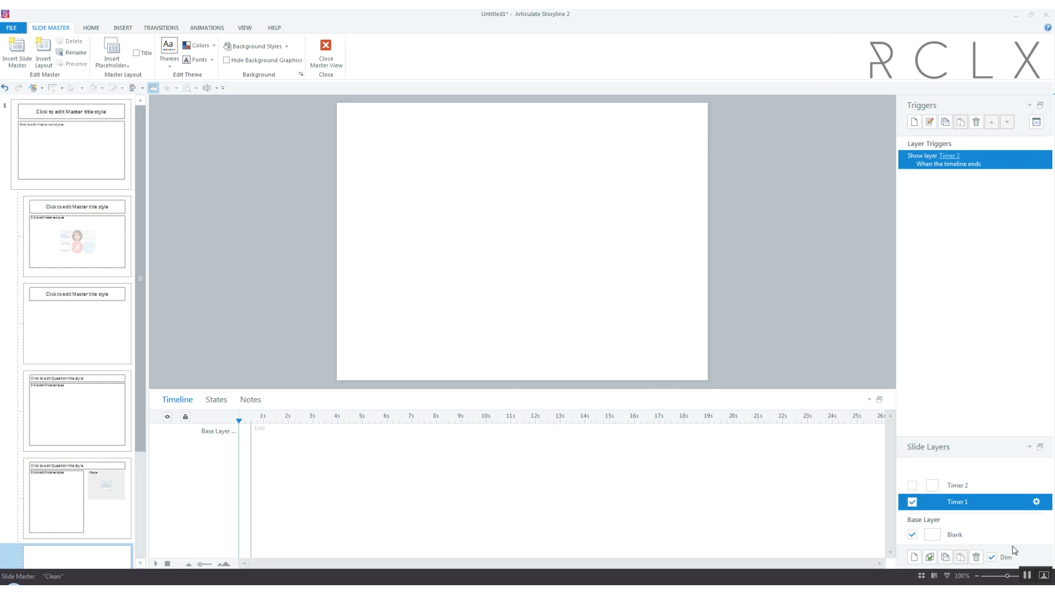
Give Timer 2 a trigger showing Timer 1 when its timeline ends, then review both
click(971, 484)
click(913, 121)
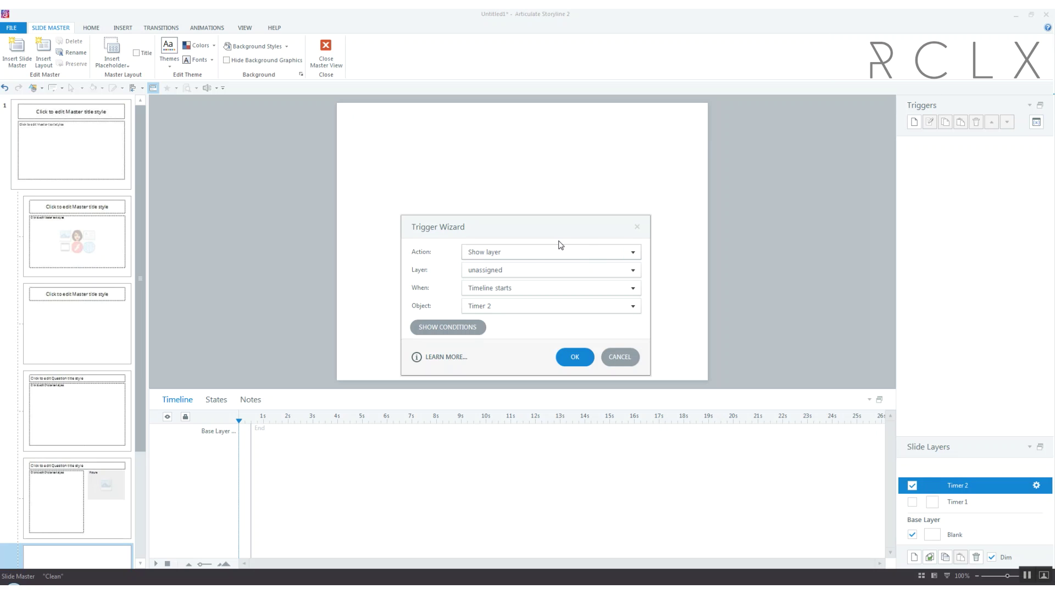
click(520, 269)
click(514, 307)
click(517, 289)
click(532, 387)
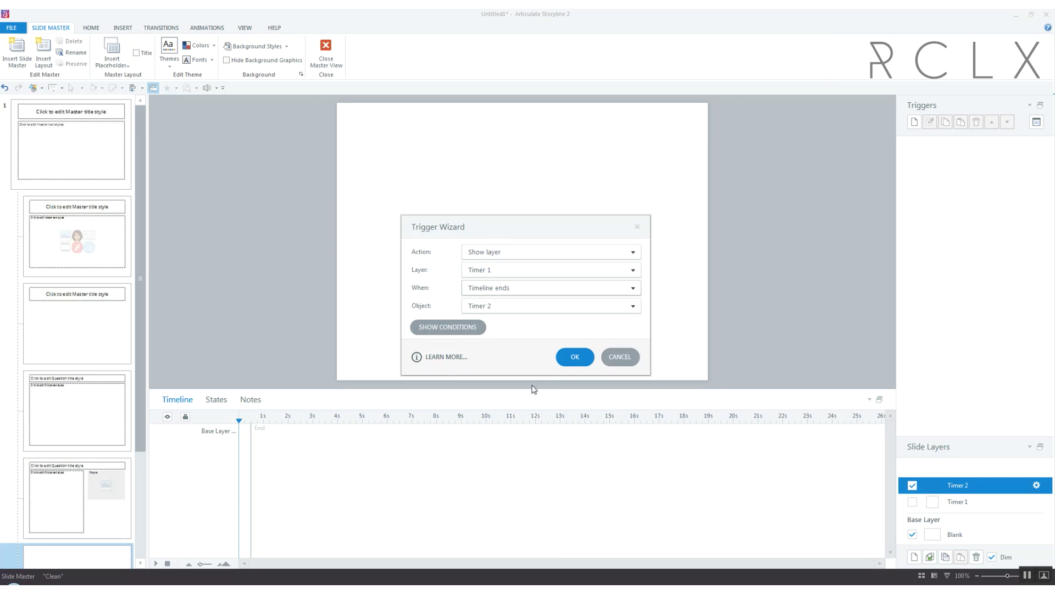
click(567, 356)
click(966, 503)
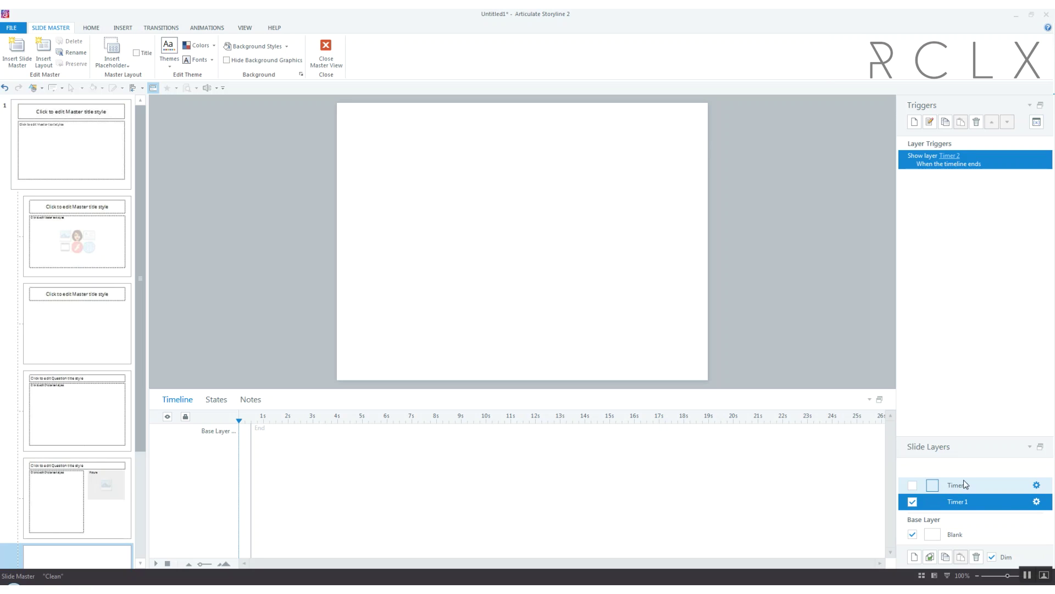
click(964, 482)
click(964, 501)
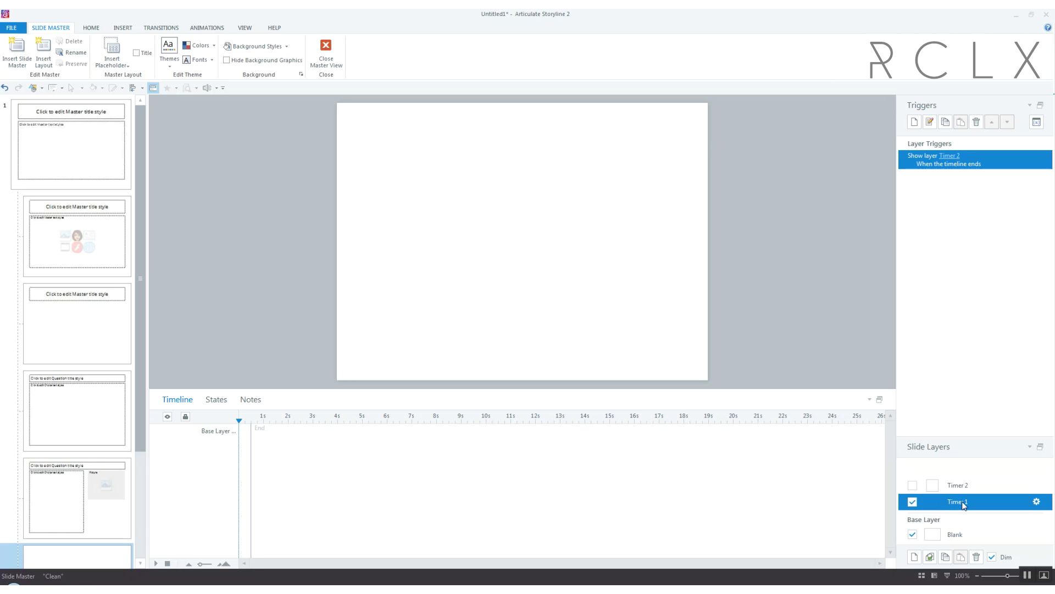
click(959, 490)
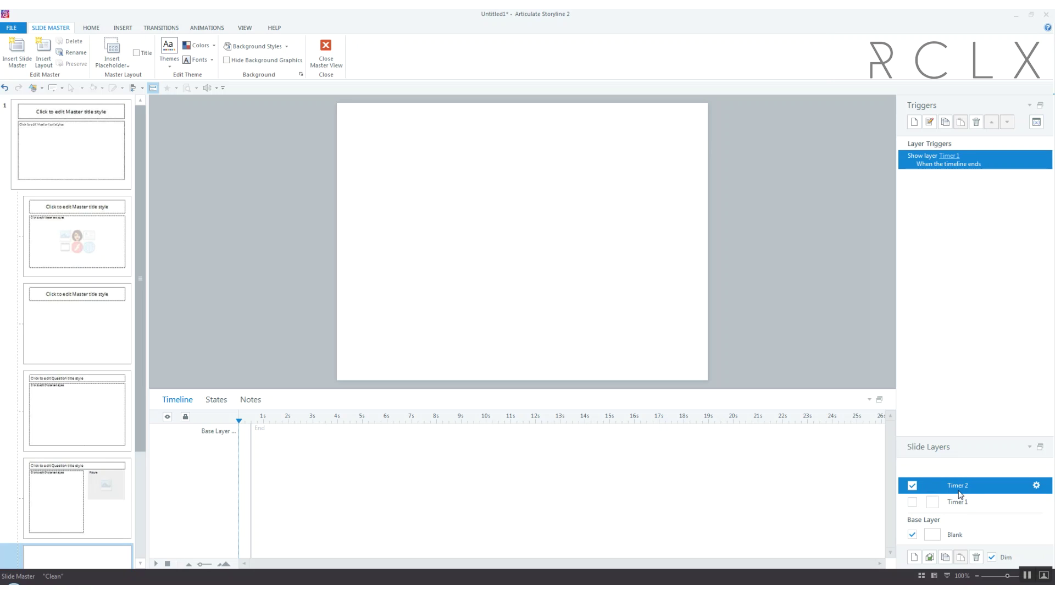
On Timer 2, add an Adjust variable trigger adding 1 to seconds when the timeline ends
click(914, 122)
click(477, 253)
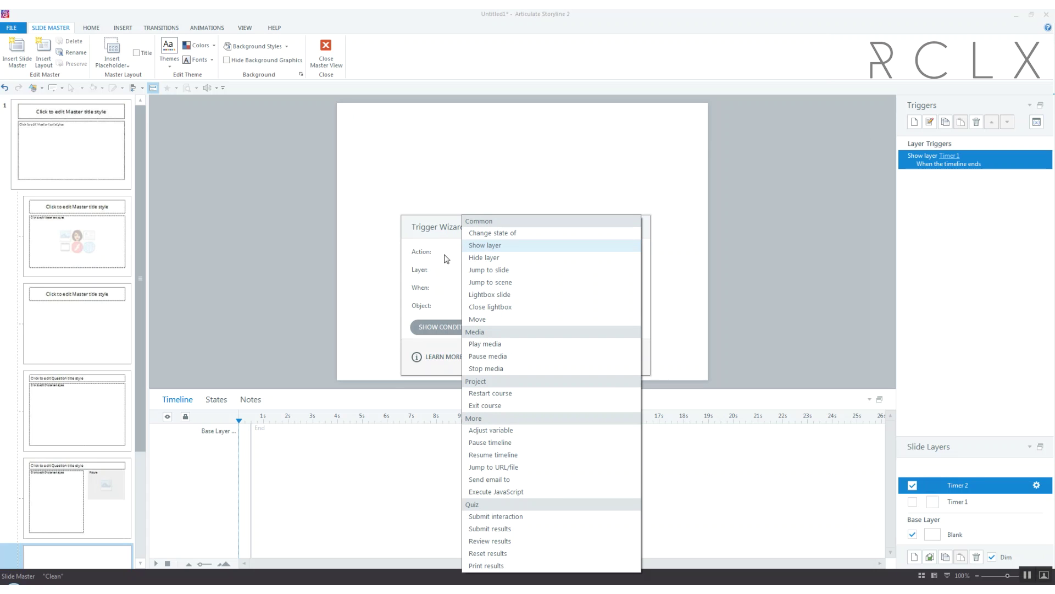
click(501, 430)
click(489, 288)
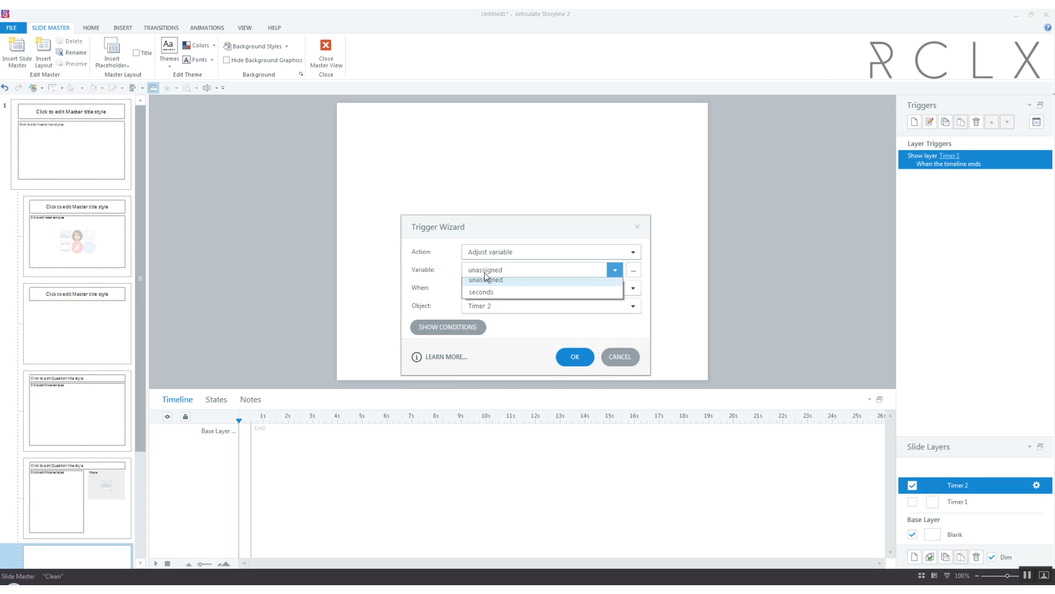
click(491, 298)
click(492, 302)
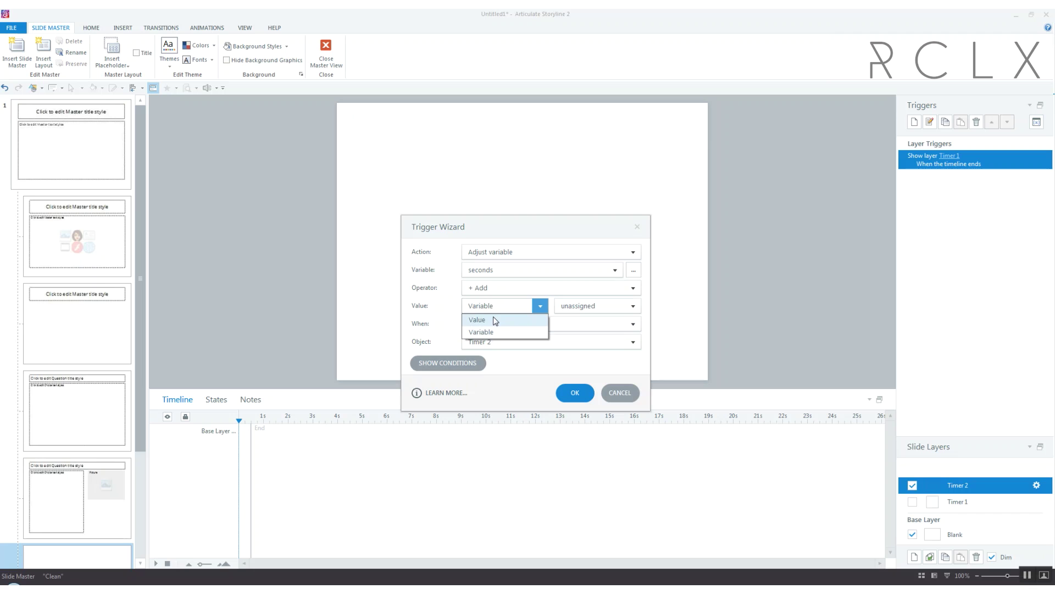
click(483, 317)
text(1)
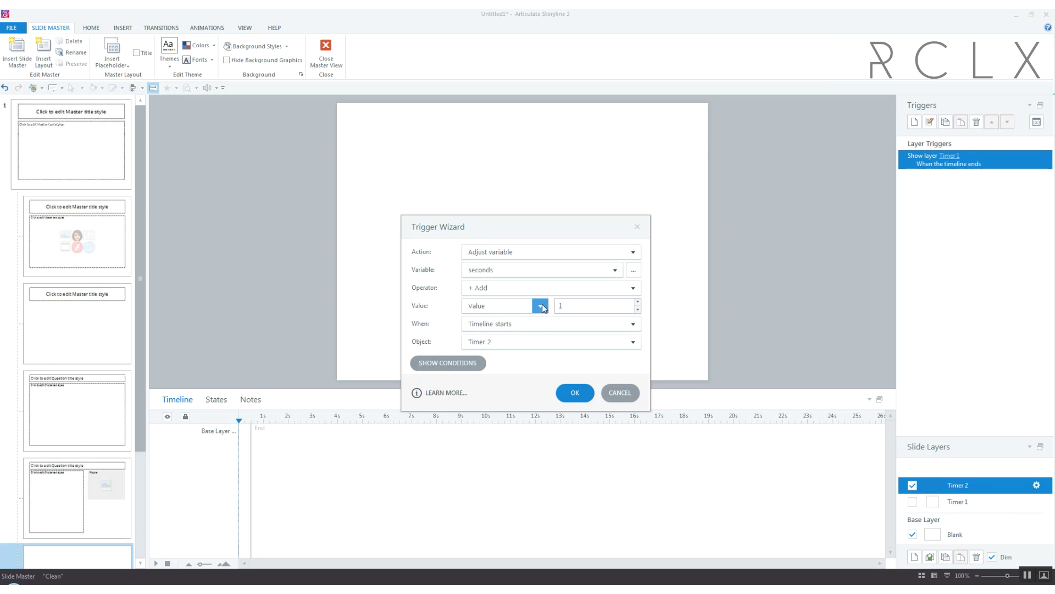
click(632, 324)
click(532, 405)
click(575, 393)
Move the add-to-seconds trigger above the Show layer Timer 1 trigger
click(991, 122)
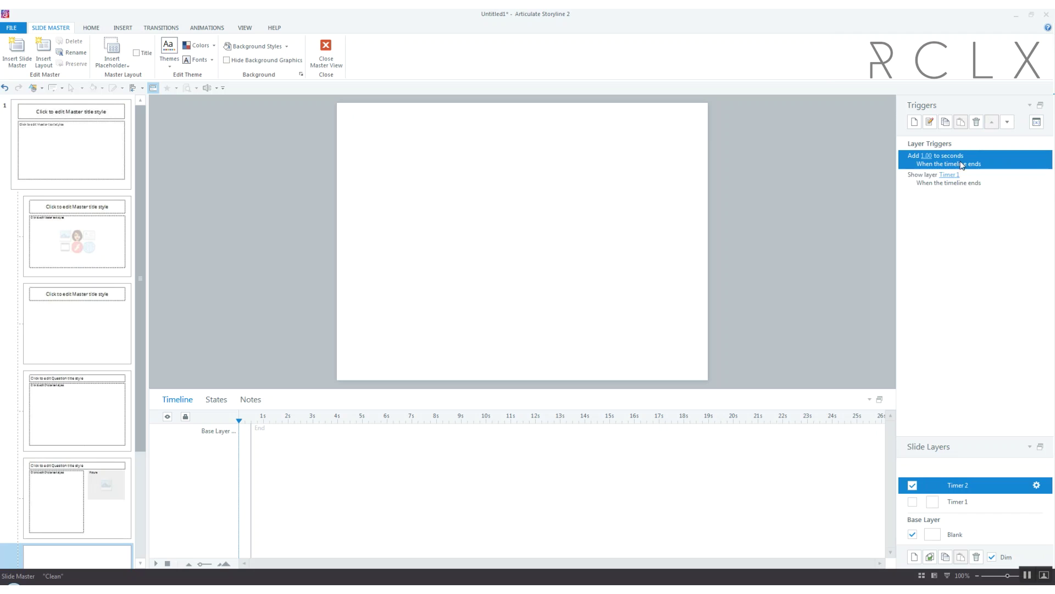
click(956, 176)
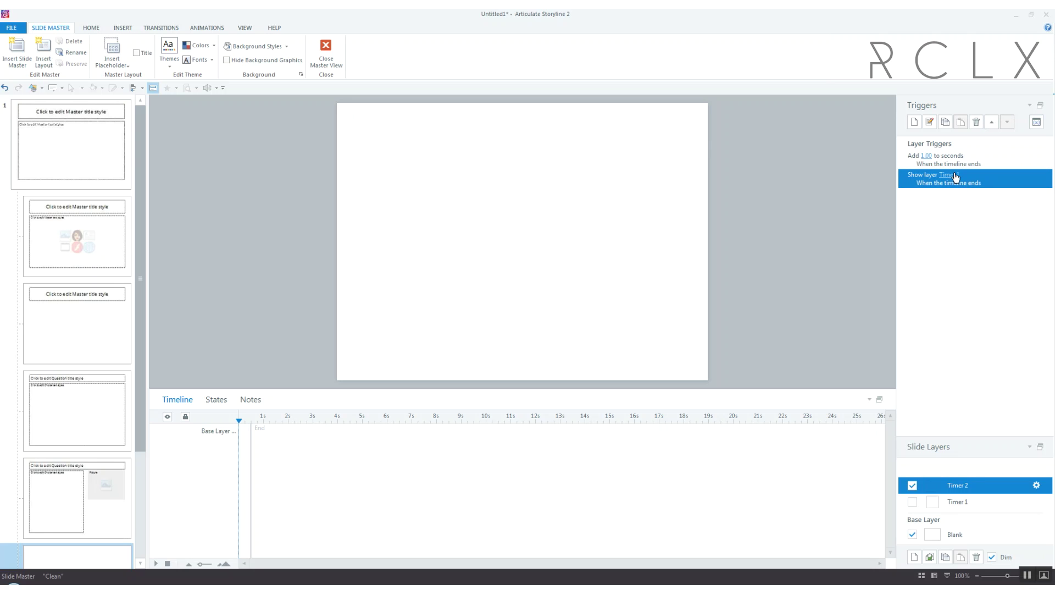
click(961, 160)
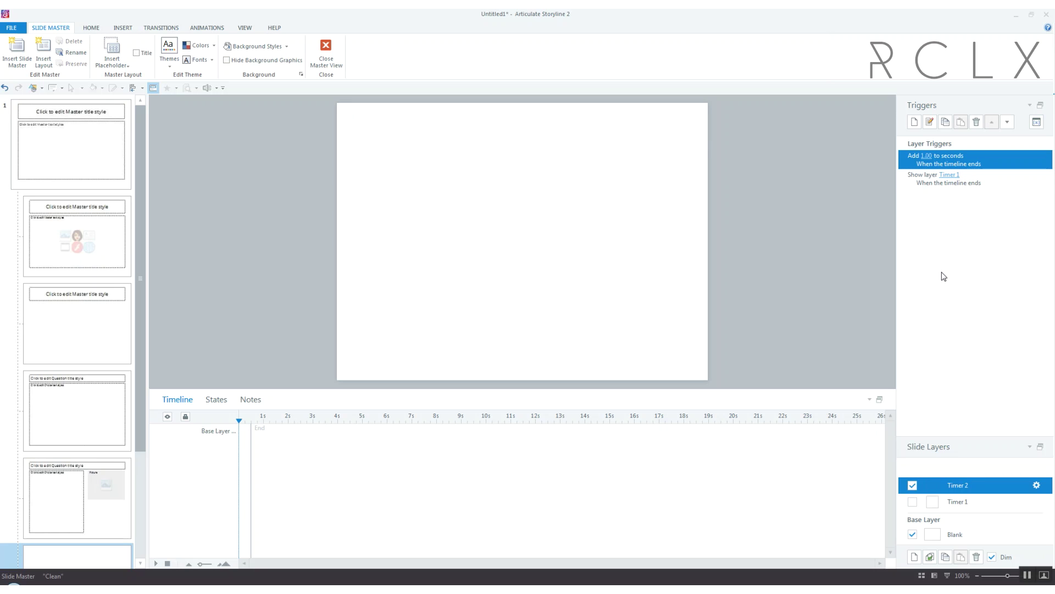
Leave master view and add a text box reading %seconds% to slide 1.1
click(972, 531)
click(330, 58)
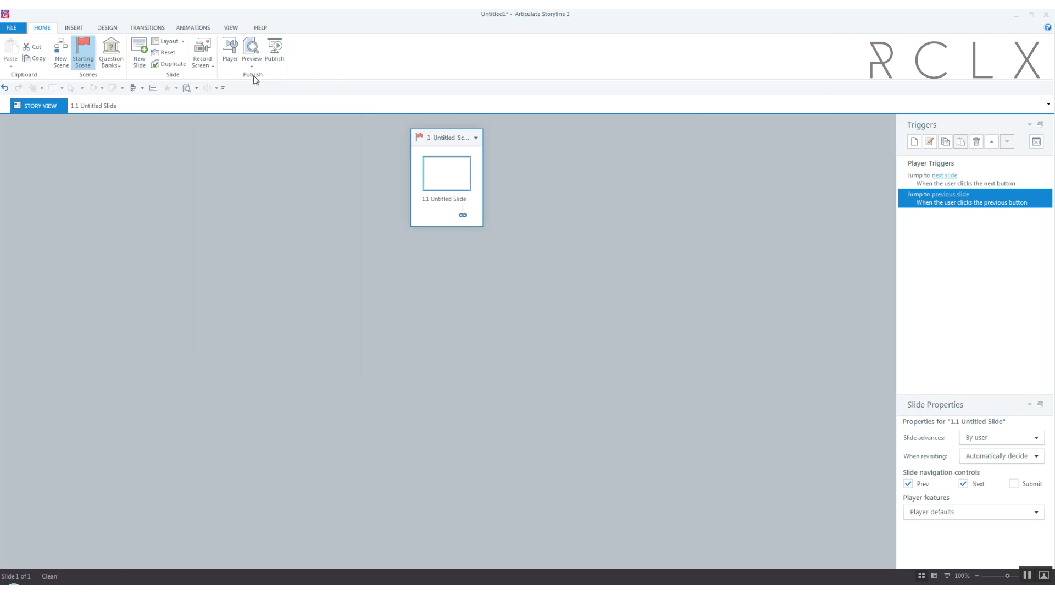
double_click(427, 171)
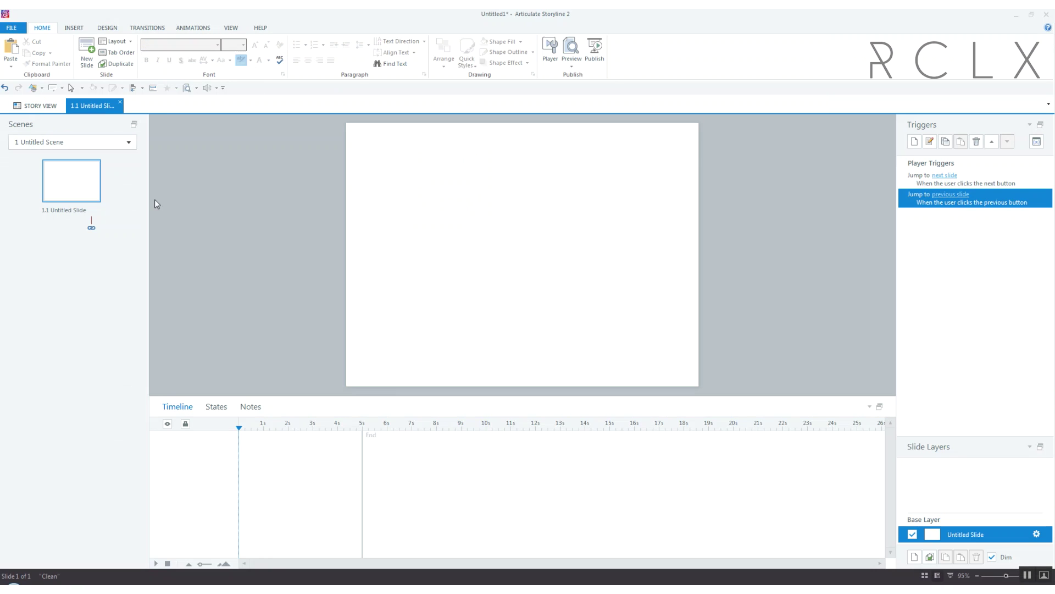
click(73, 28)
click(351, 52)
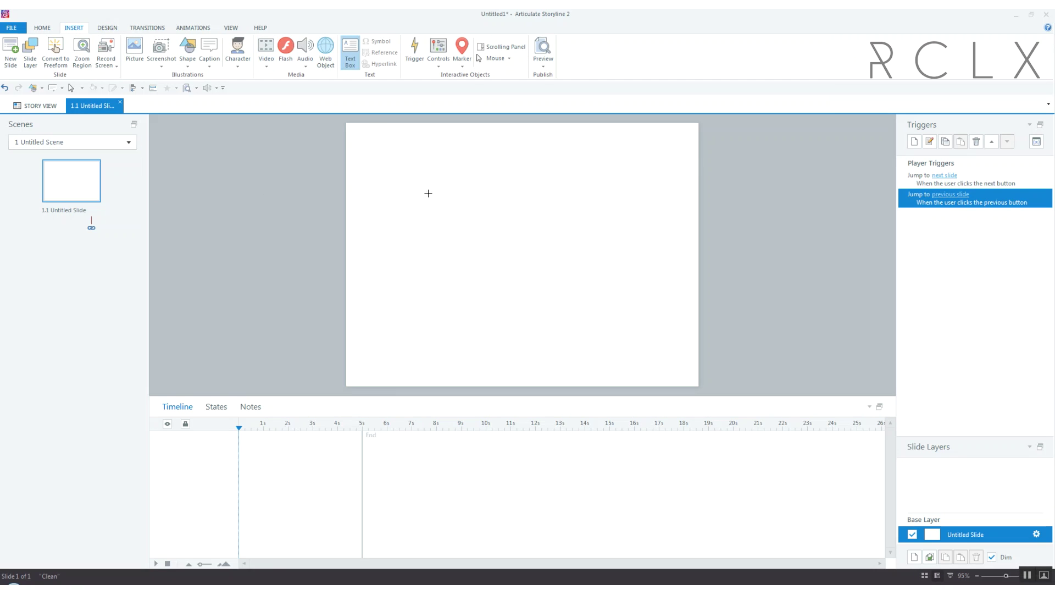
click(433, 197)
text(%seconds%)
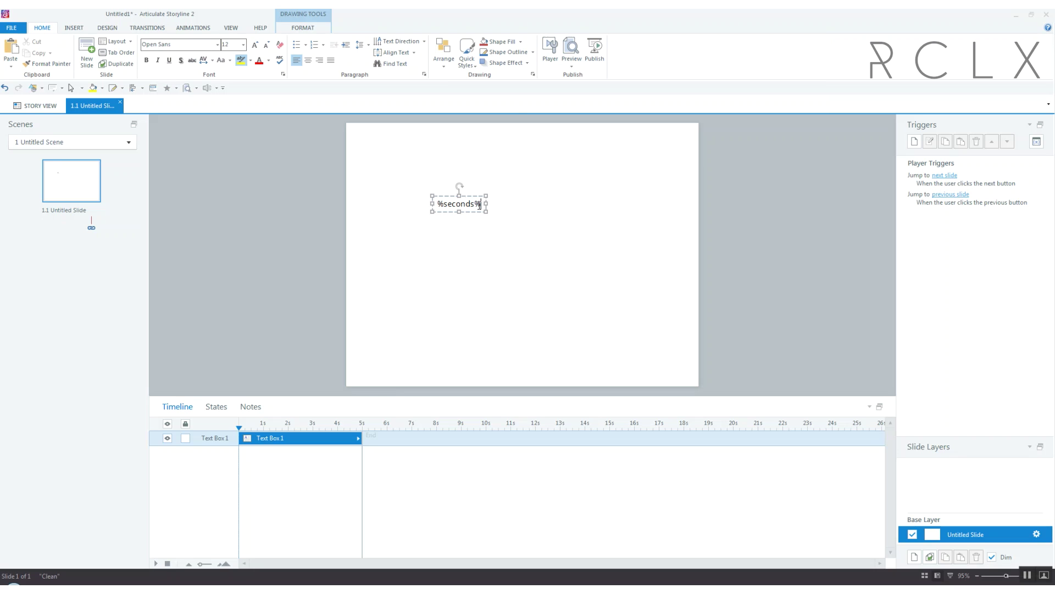
click(575, 44)
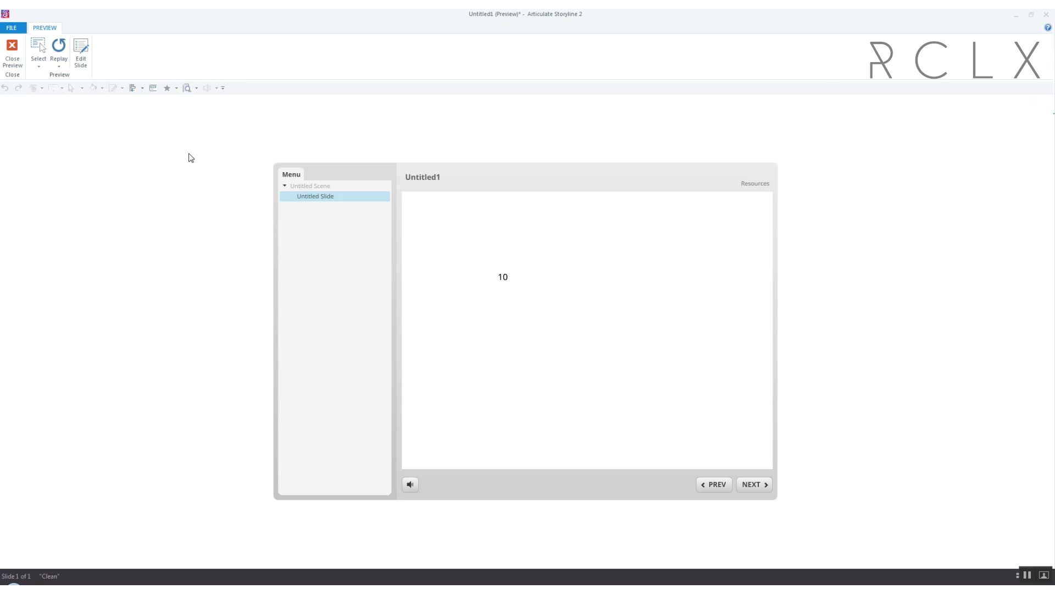
Close the preview once the seconds counter has reached 12
click(12, 60)
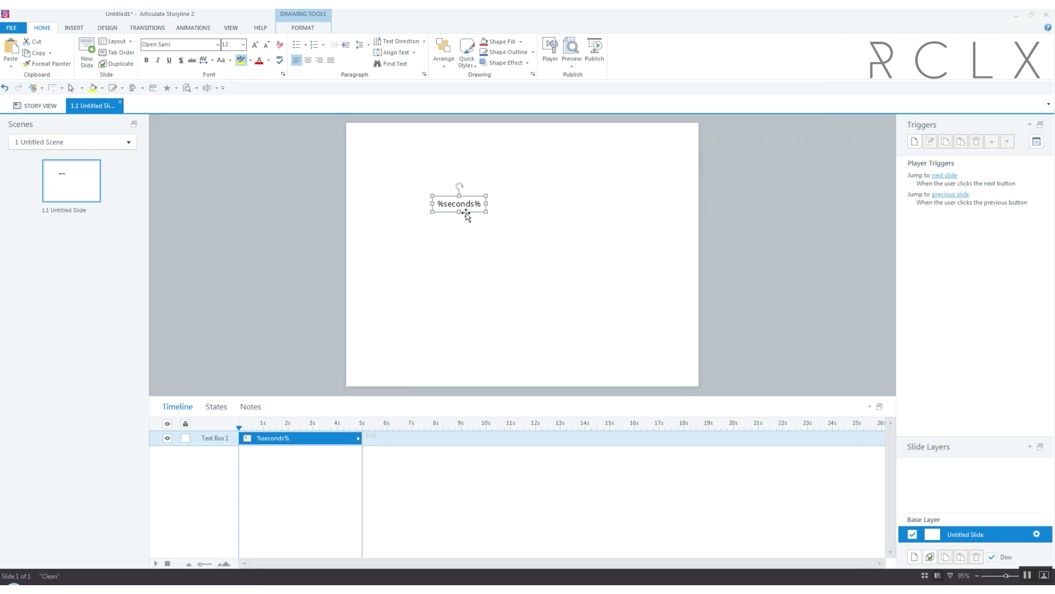
Drag the %seconds% text box to the middle of slide 1.1
drag(471, 212, 517, 247)
click(465, 261)
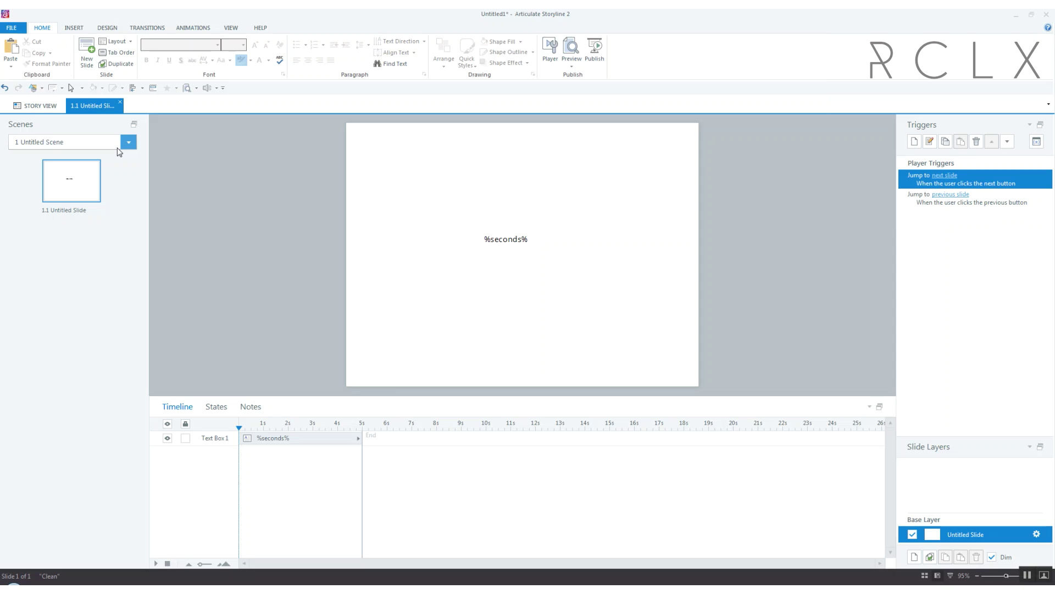
click(494, 240)
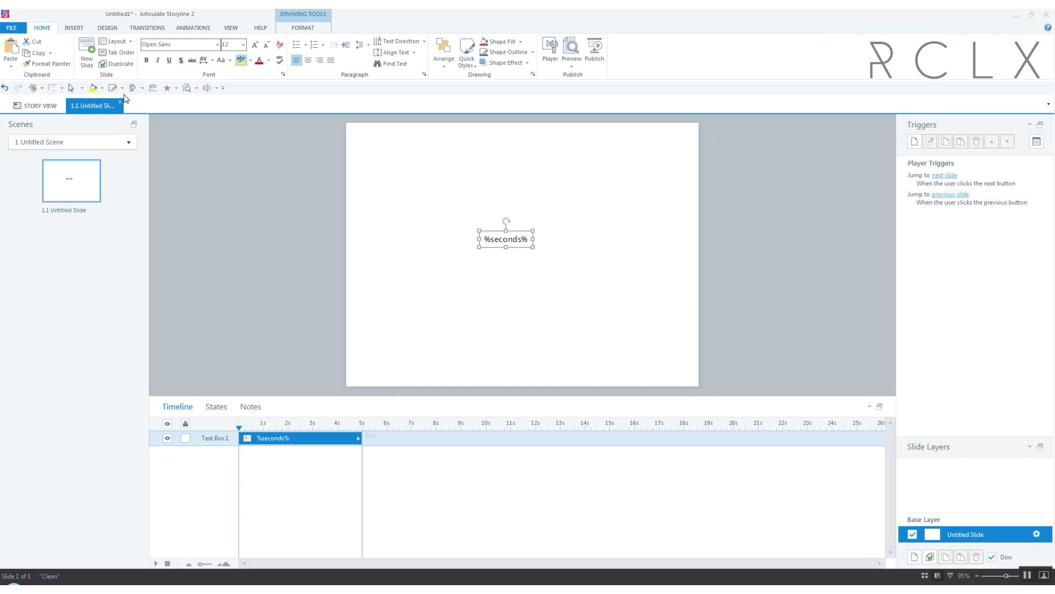
right_click(67, 253)
Insert a new Title Only slide and title it Results
click(93, 260)
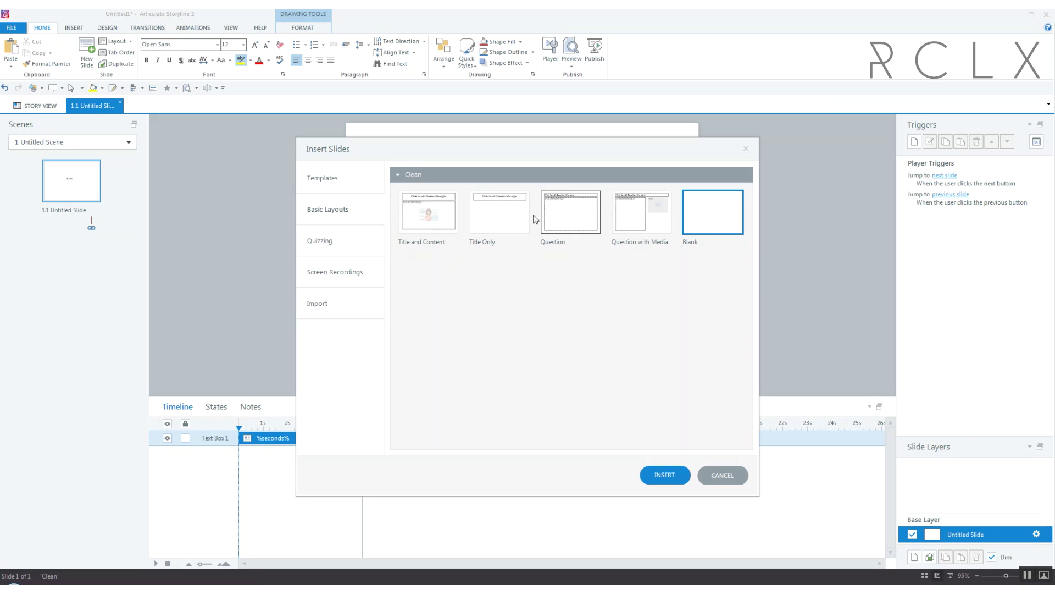
click(500, 221)
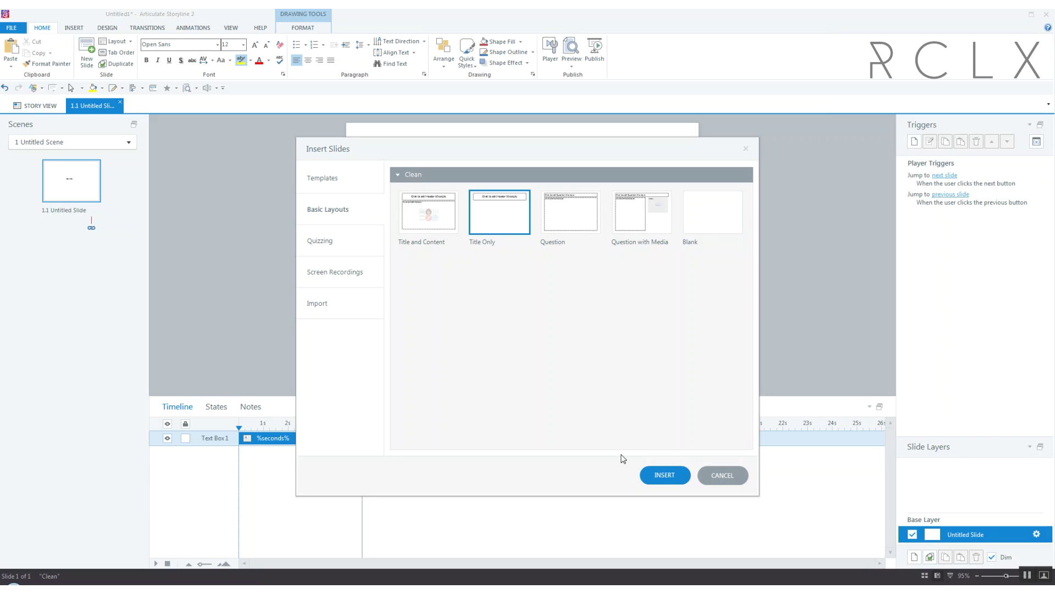
click(654, 475)
click(480, 162)
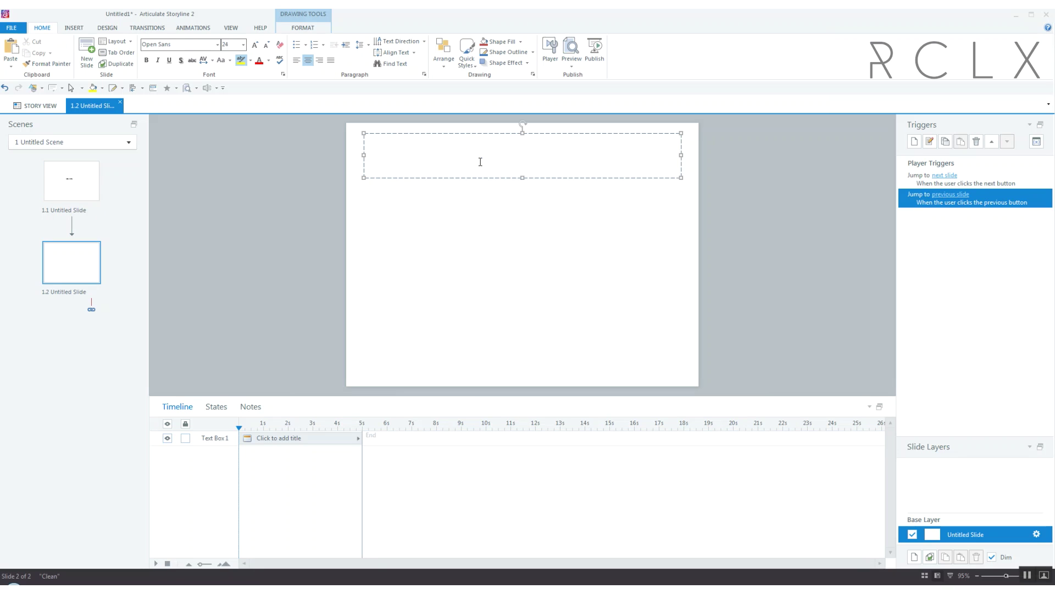
text(Results)
Copy the %seconds% text box from slide 1.1 onto the Results slide
click(72, 180)
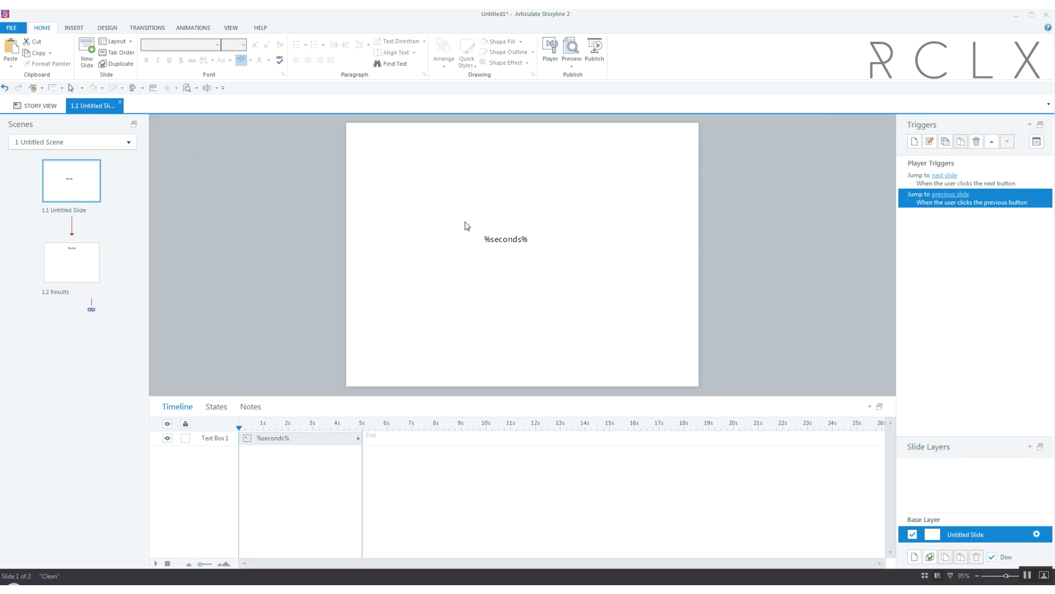
click(497, 246)
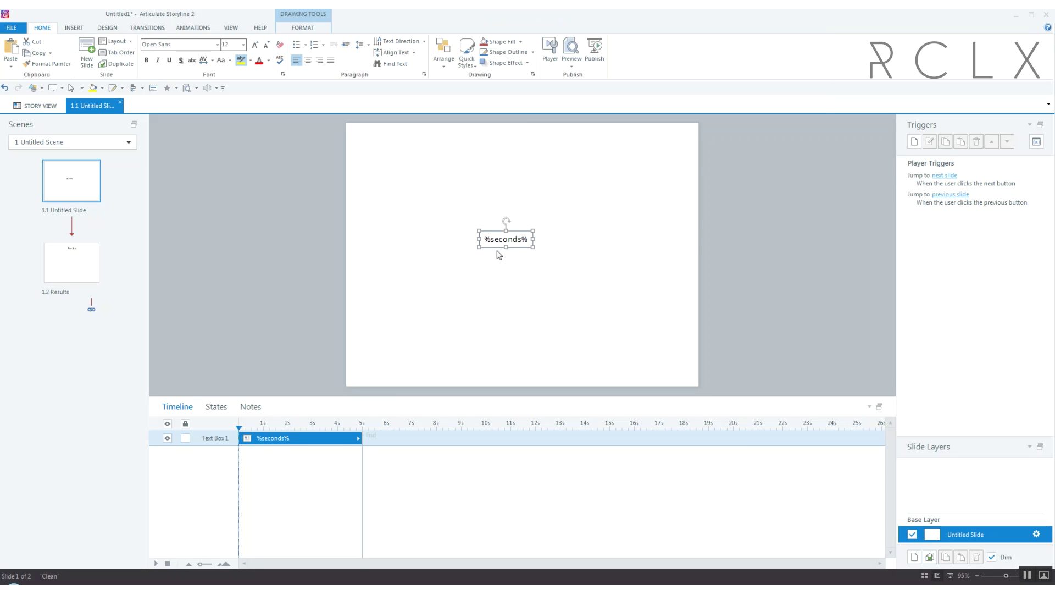
click(66, 261)
key(ctrl+v)
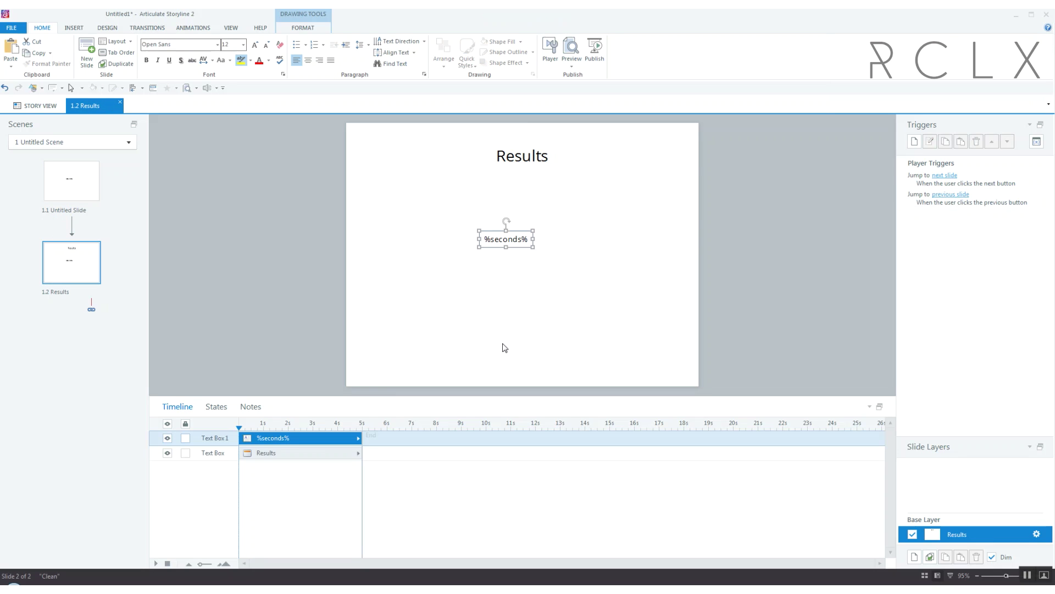
click(576, 261)
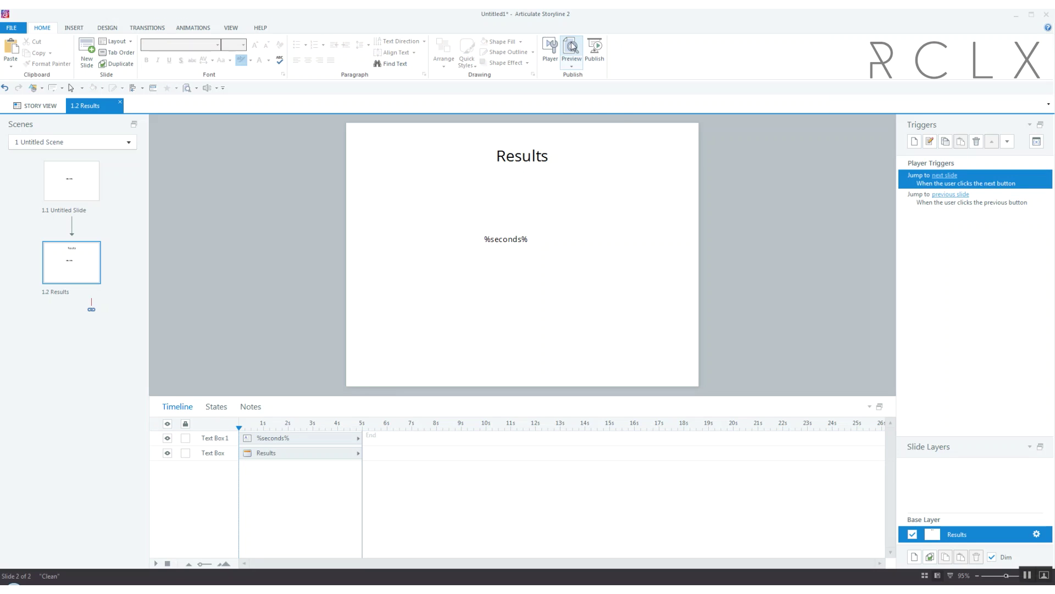
click(571, 62)
click(577, 88)
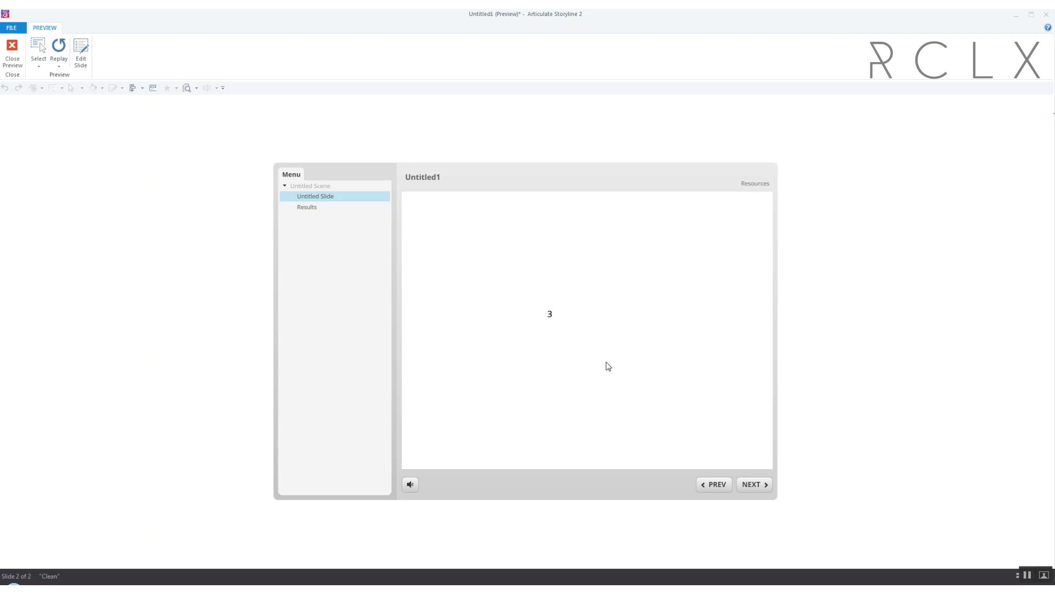
click(763, 485)
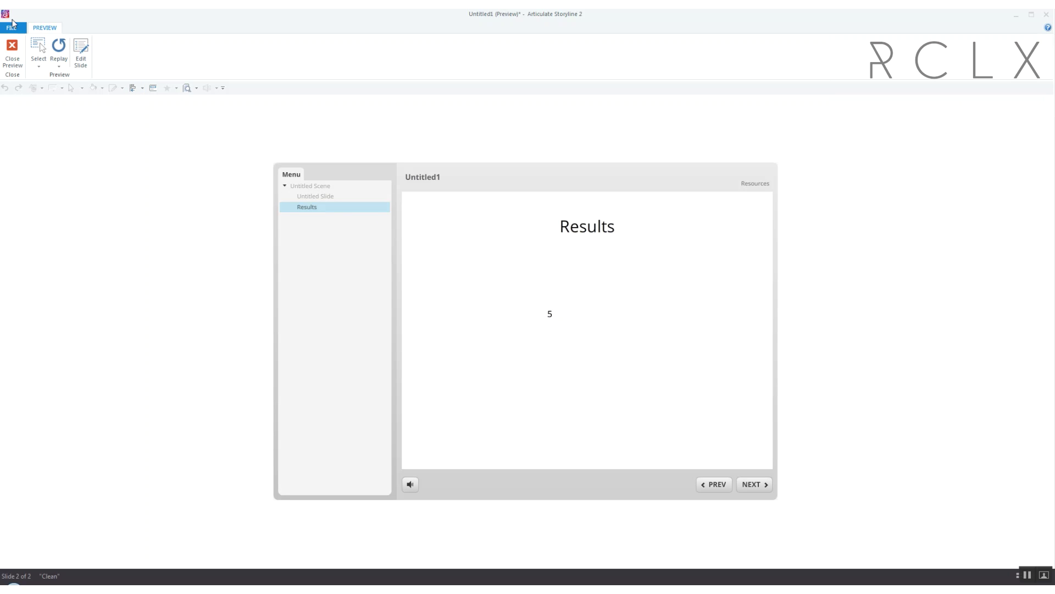
click(13, 52)
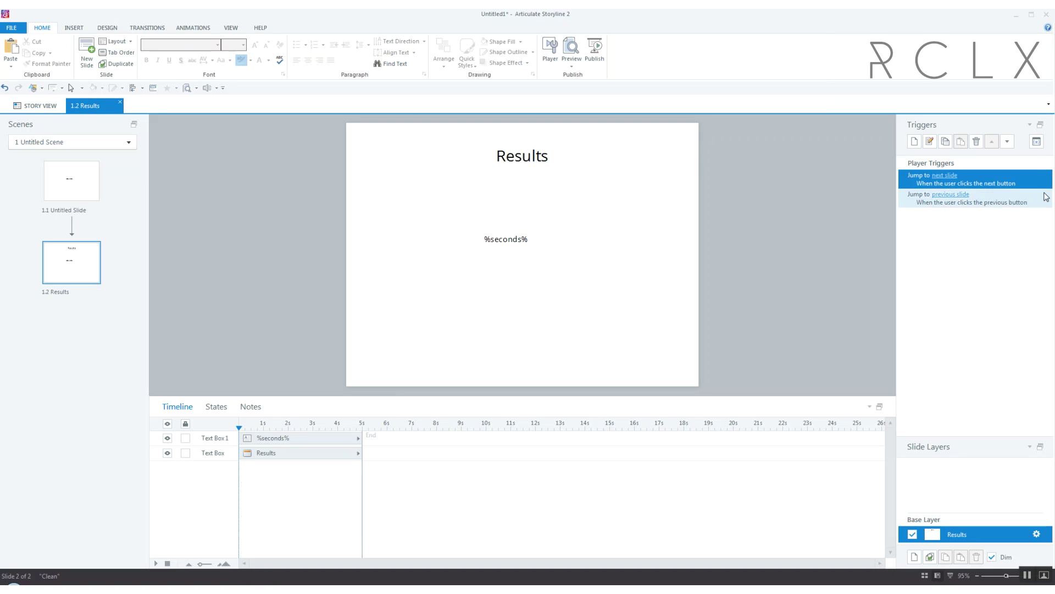
Create a Number project variable called minutes with default value 0
click(1037, 141)
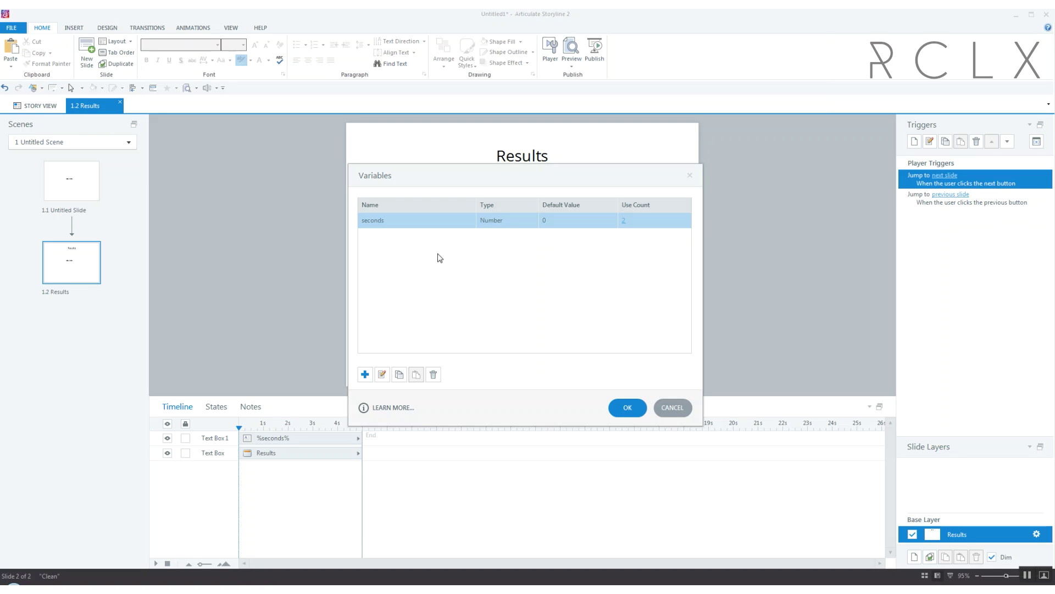
click(365, 374)
text(minutes)
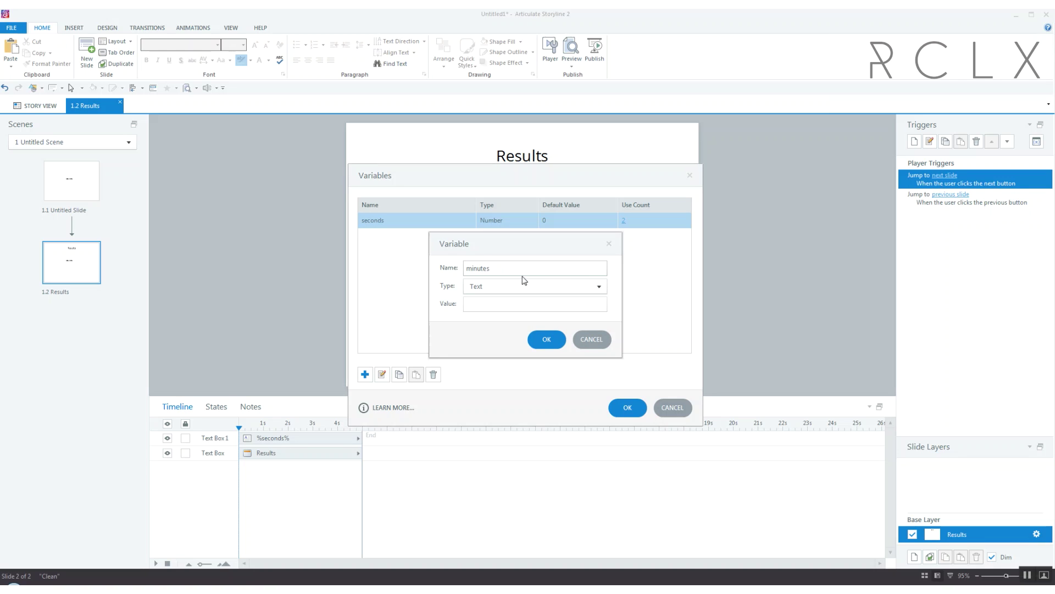
click(524, 280)
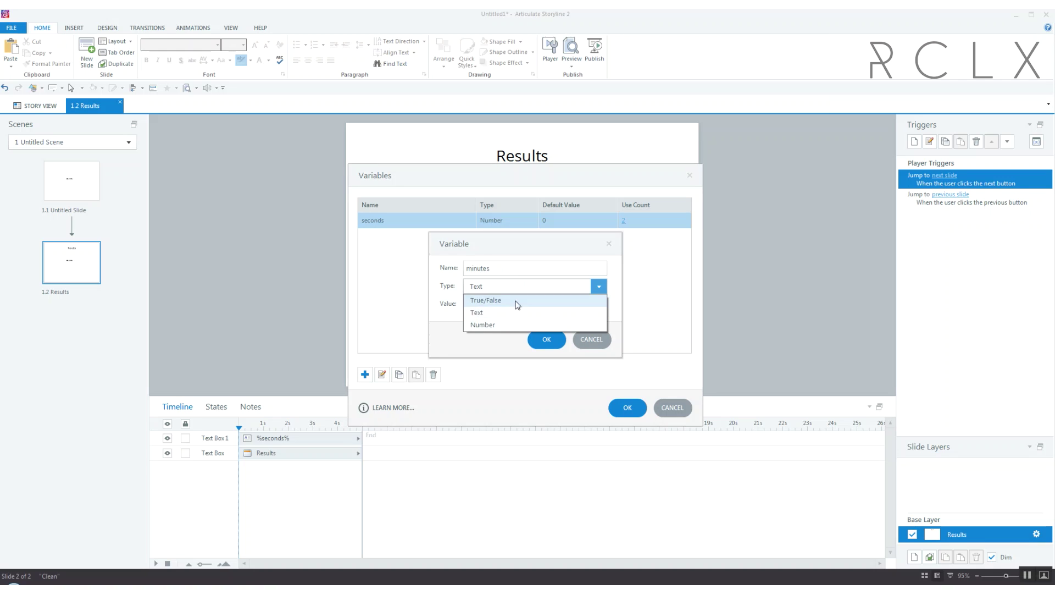
click(474, 324)
click(547, 340)
click(628, 407)
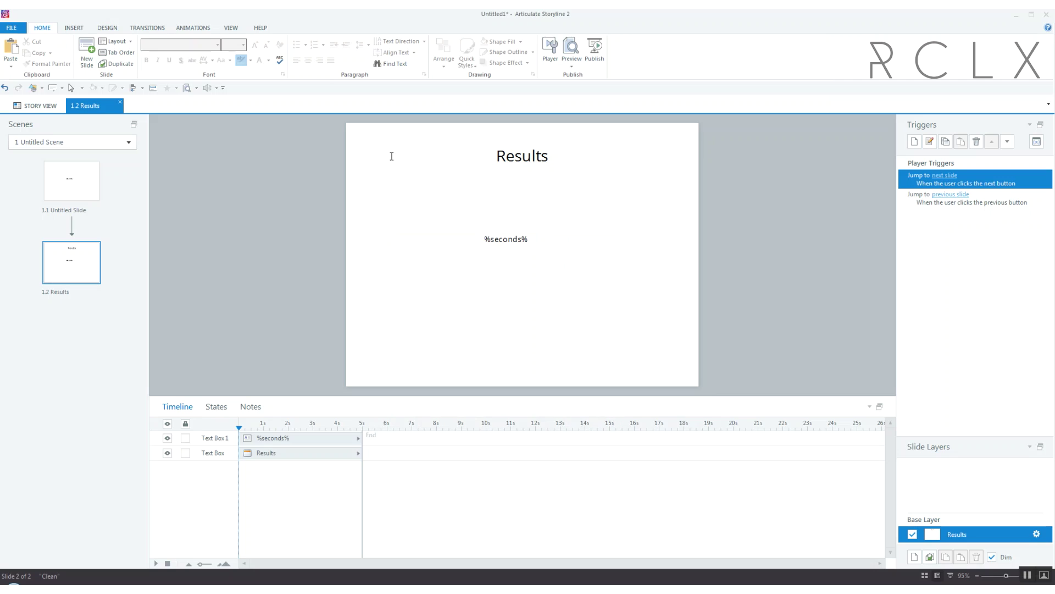
click(231, 27)
Open the Blank master layout in Slide Master view and select its Timer 2 layer
click(60, 62)
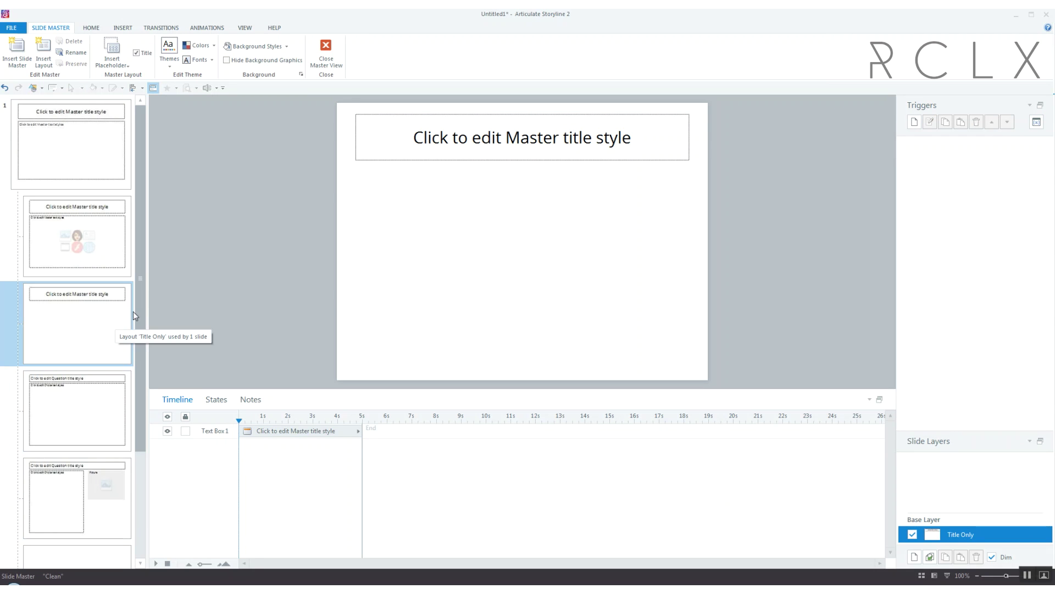
scroll(115, 412, down, 3)
click(112, 447)
click(925, 499)
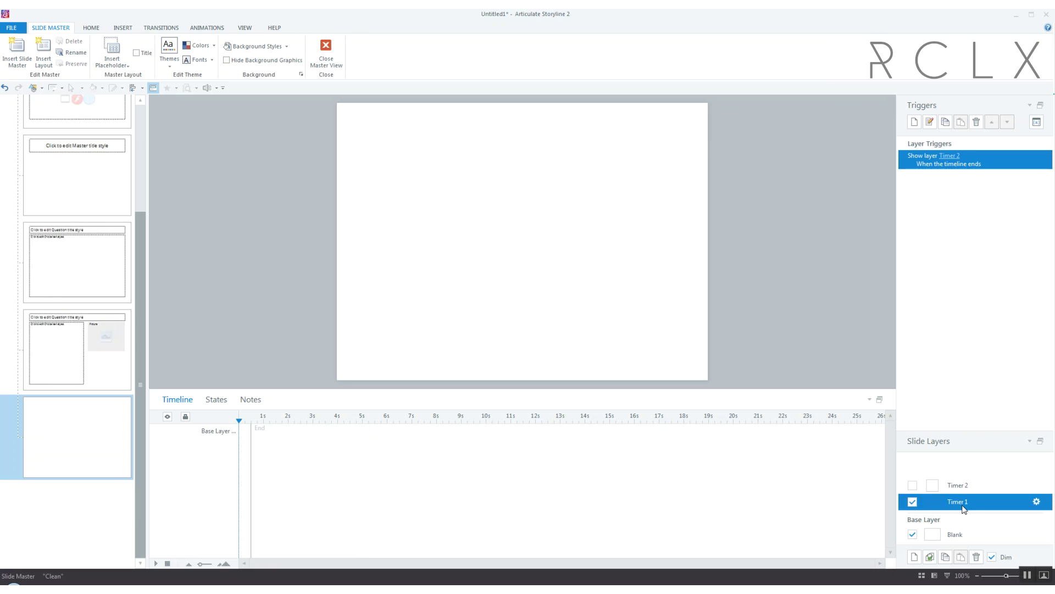
click(957, 485)
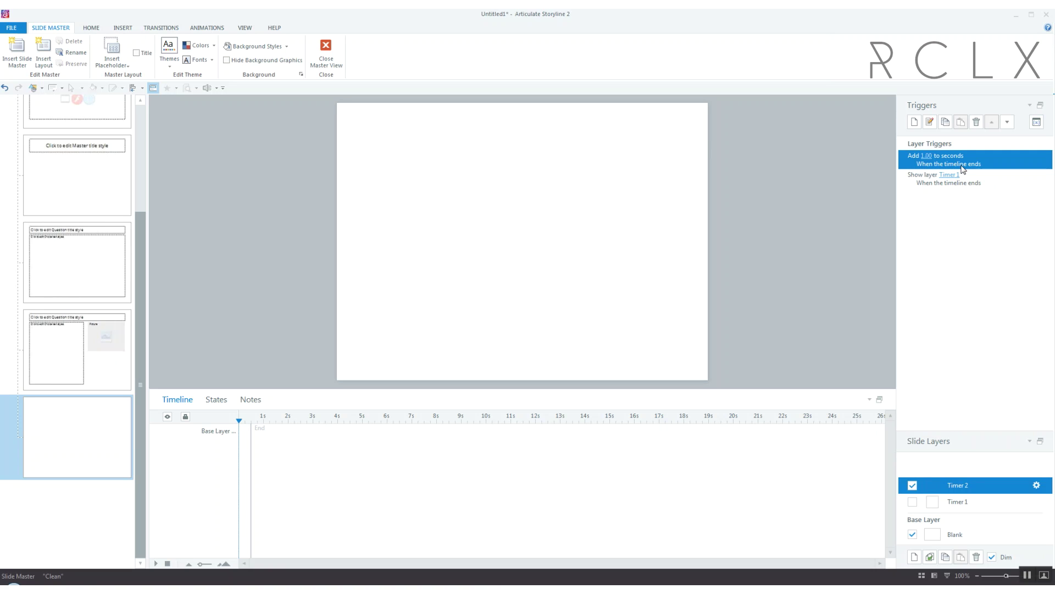
Add a Timer 2 trigger that adds 1 to minutes when the timeline ends
click(914, 121)
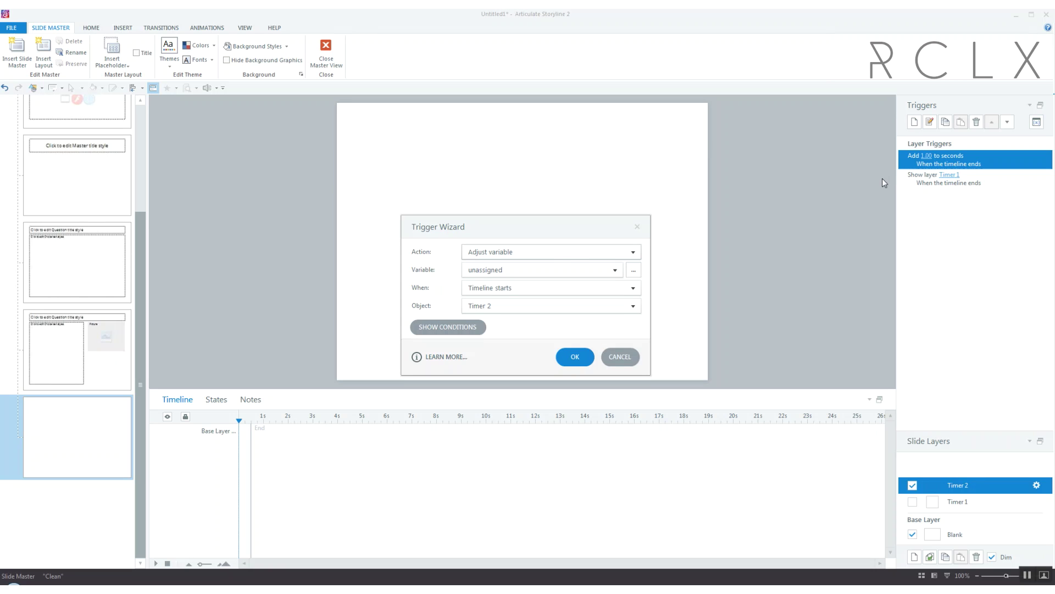
click(549, 270)
click(505, 299)
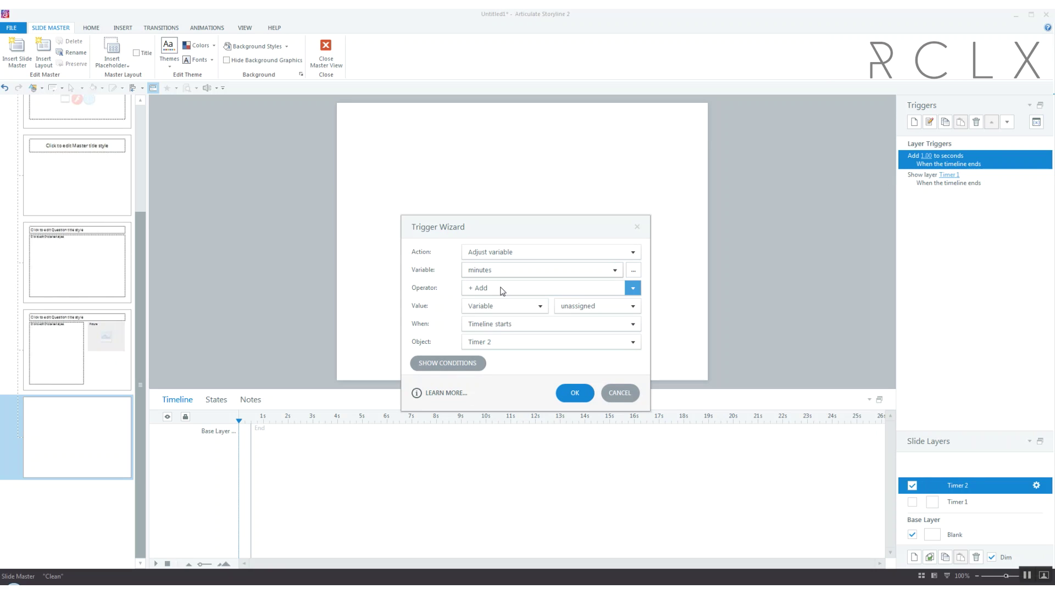
click(502, 306)
click(502, 320)
text(1)
click(604, 324)
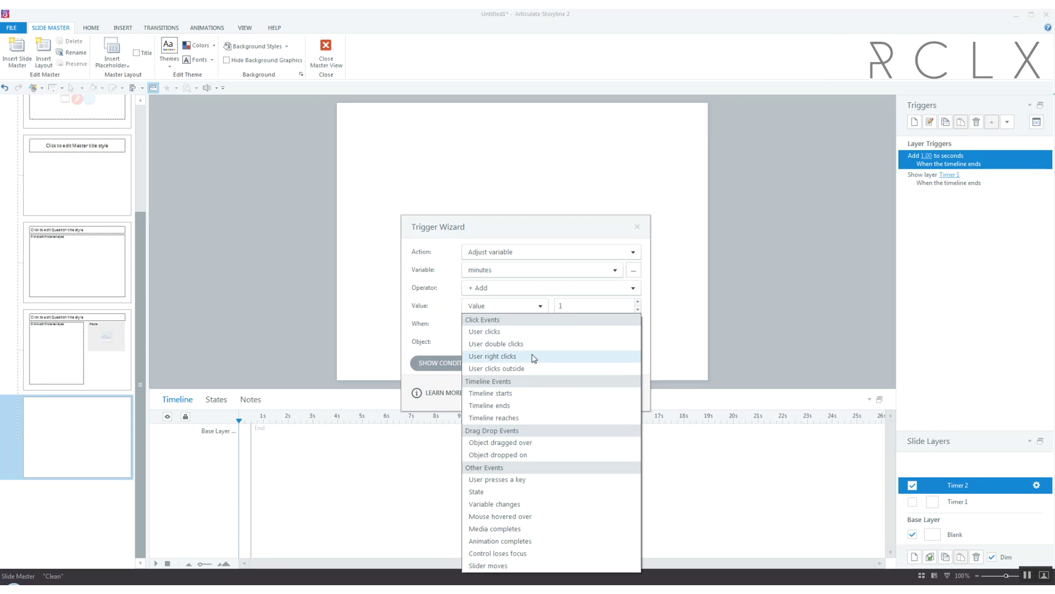
click(533, 405)
Restrict that trigger with the condition seconds equal to 60
click(464, 364)
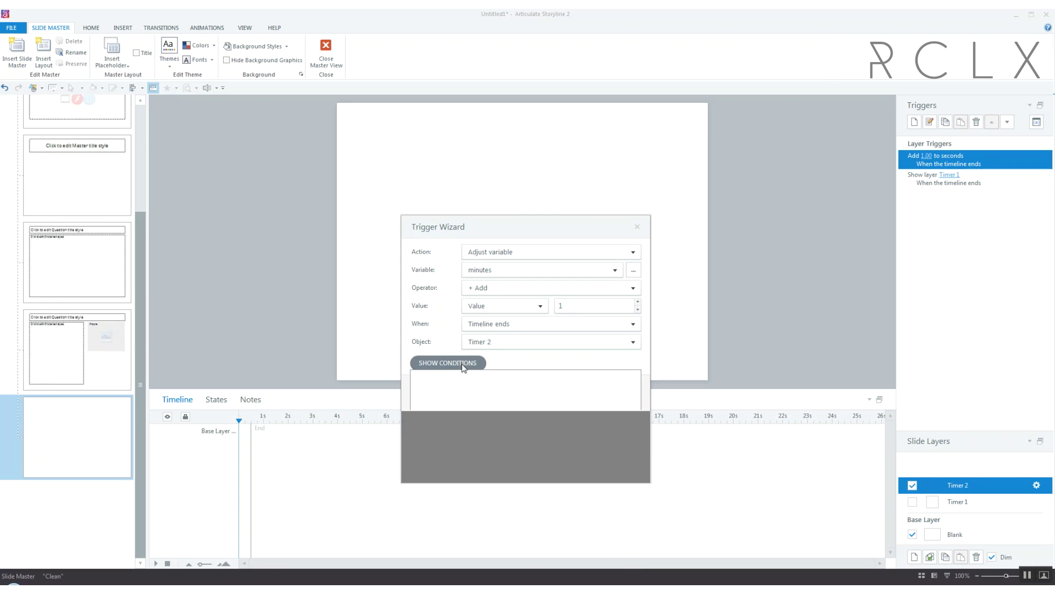
click(597, 434)
click(521, 358)
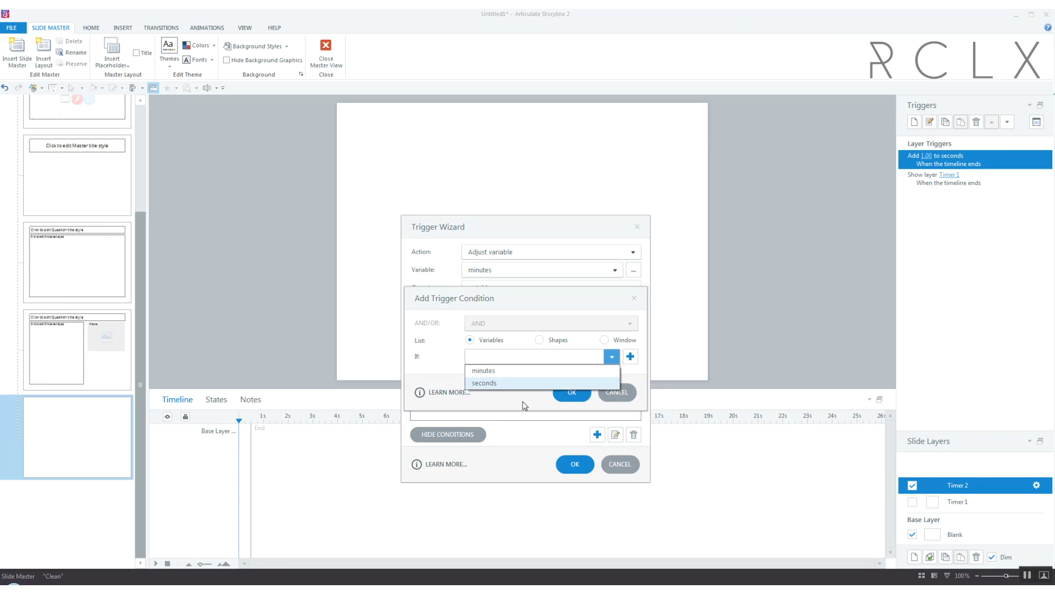
click(504, 383)
click(503, 376)
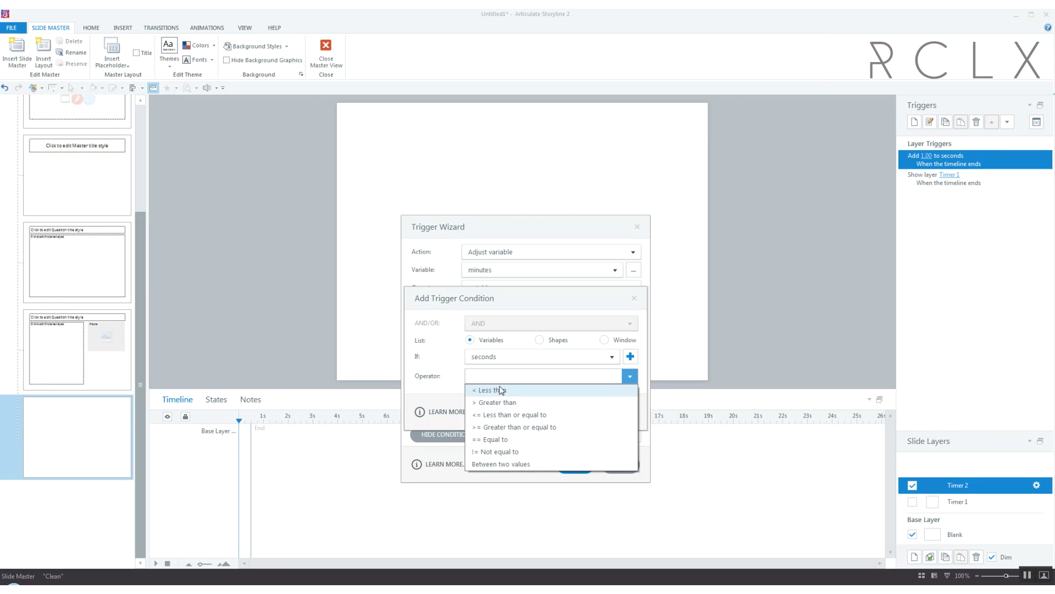
click(497, 440)
double_click(495, 416)
text(60)
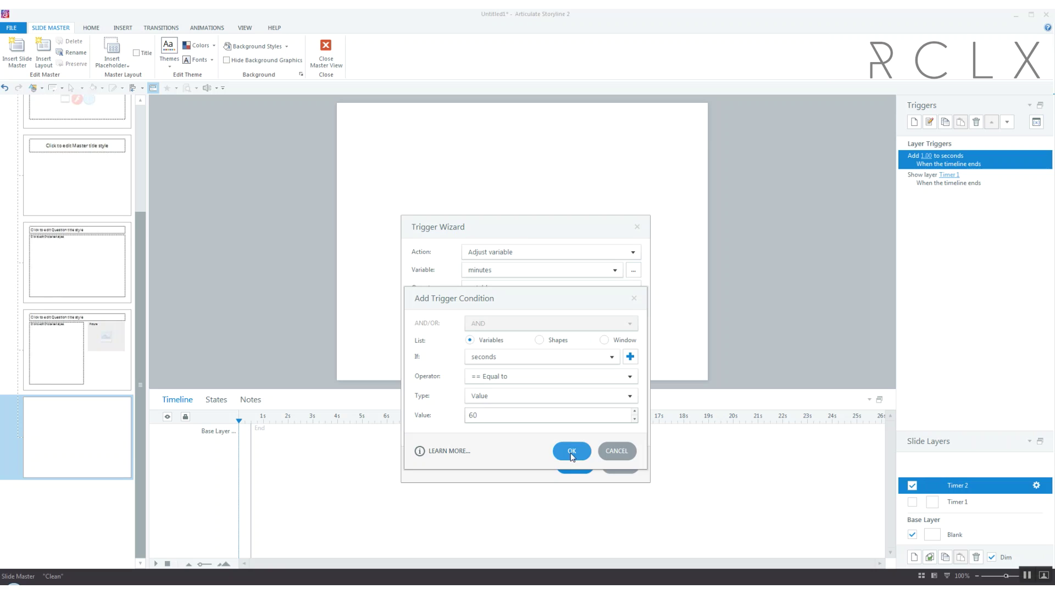
click(572, 451)
click(575, 465)
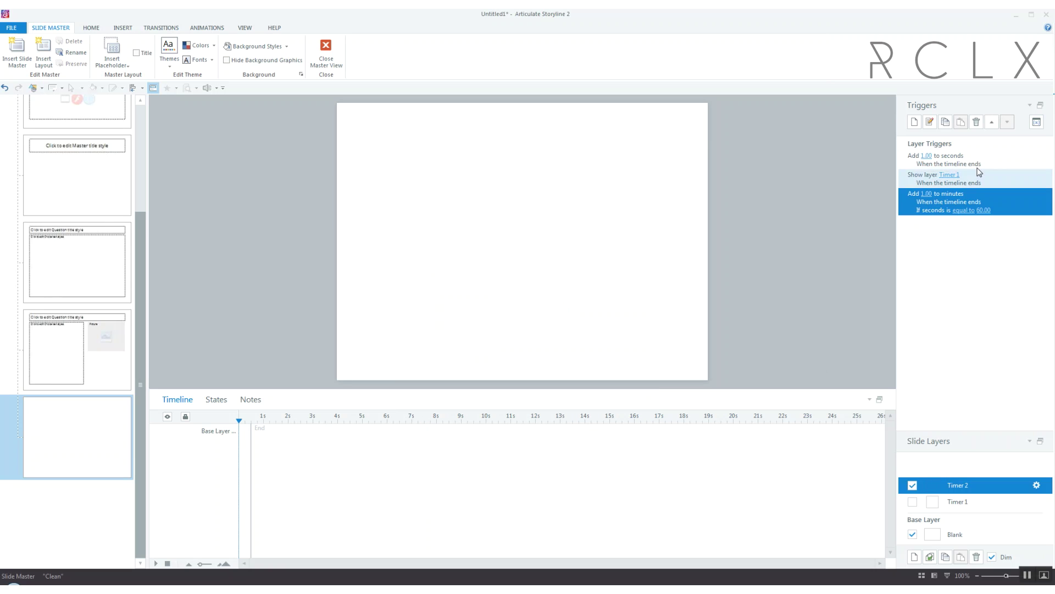
Move the minutes trigger up, then add a Timer 2 trigger setting seconds to 0 when the timeline ends
click(991, 124)
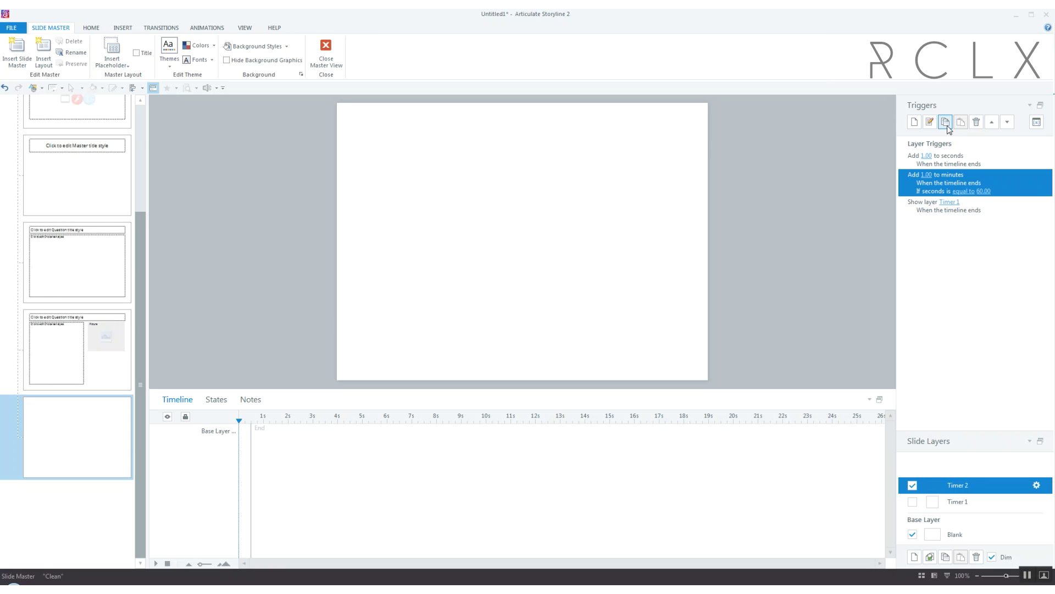
click(914, 122)
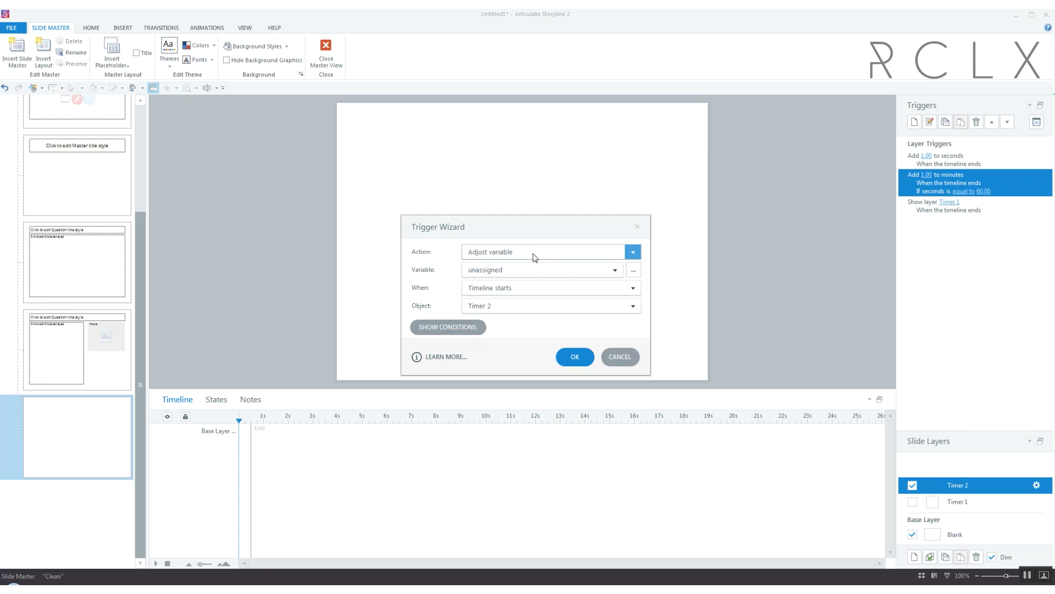
click(518, 269)
click(496, 307)
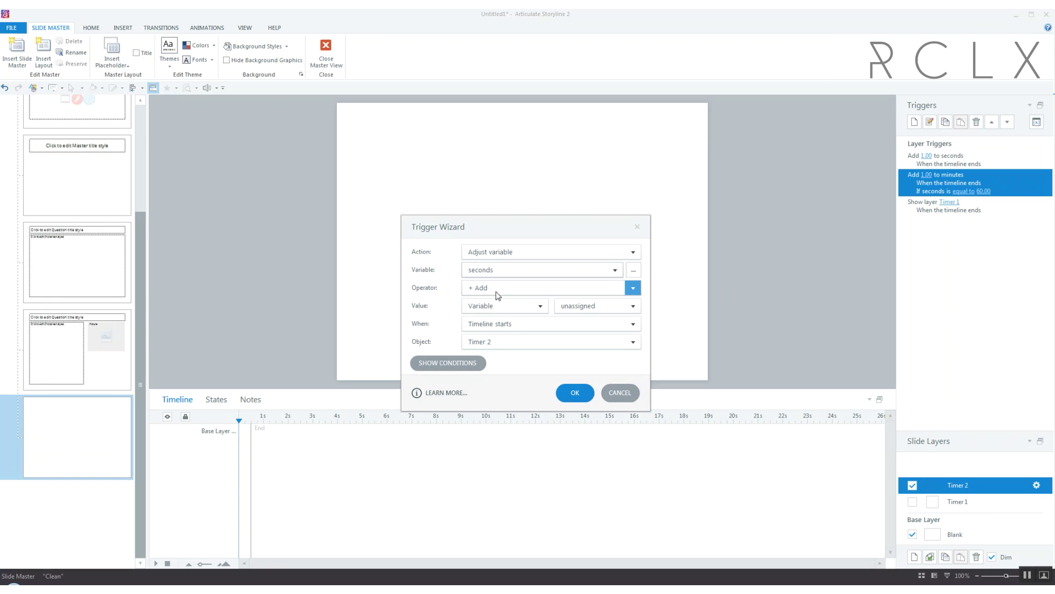
click(496, 295)
click(496, 348)
click(505, 307)
click(505, 318)
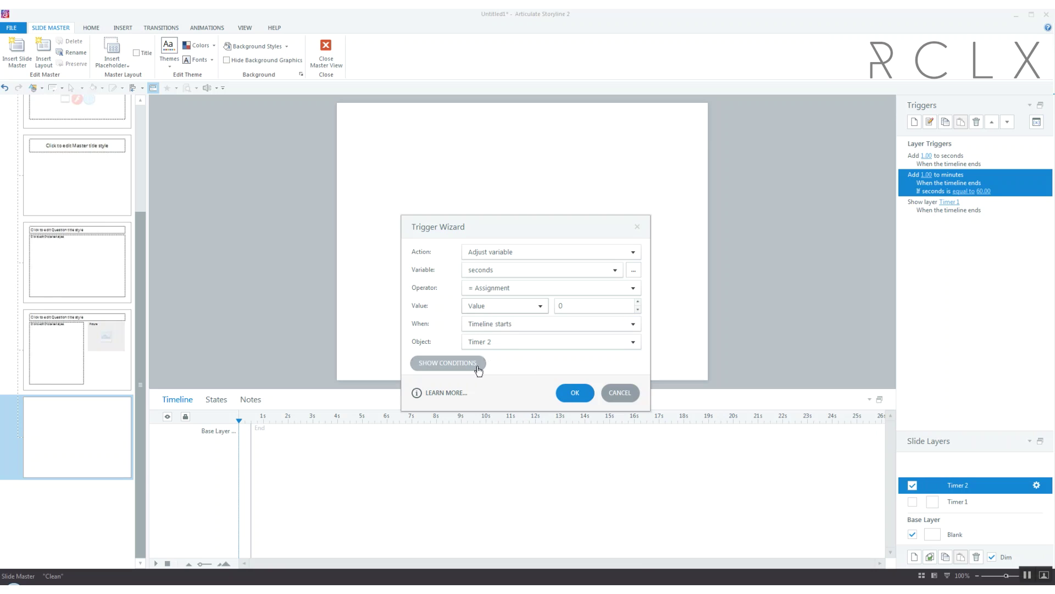
click(508, 325)
click(507, 405)
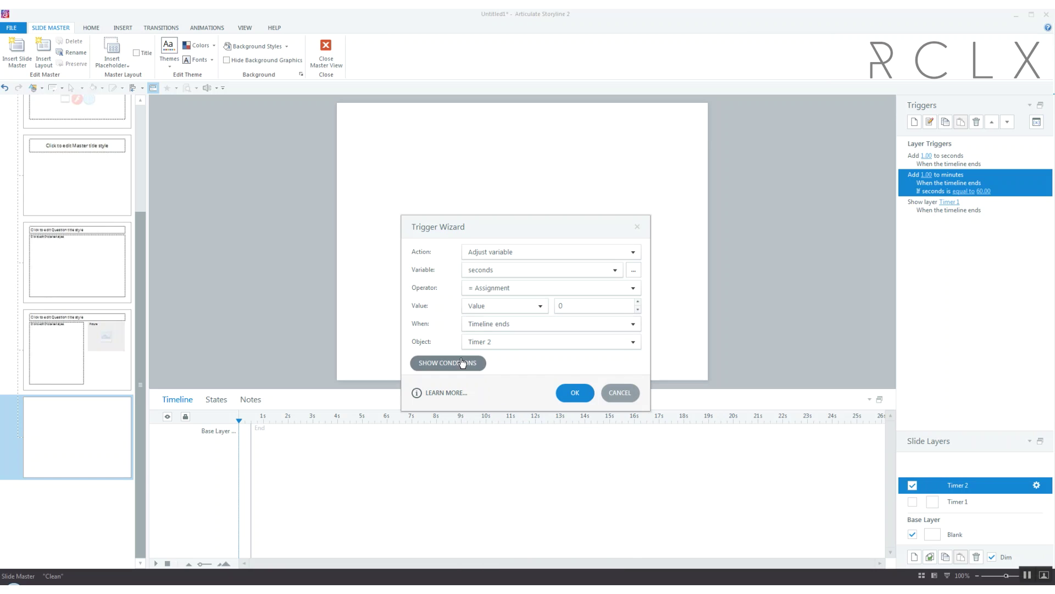
Add the condition seconds == 60, move the trigger above Show layer Timer1, and exit the master
click(442, 363)
click(597, 434)
click(509, 357)
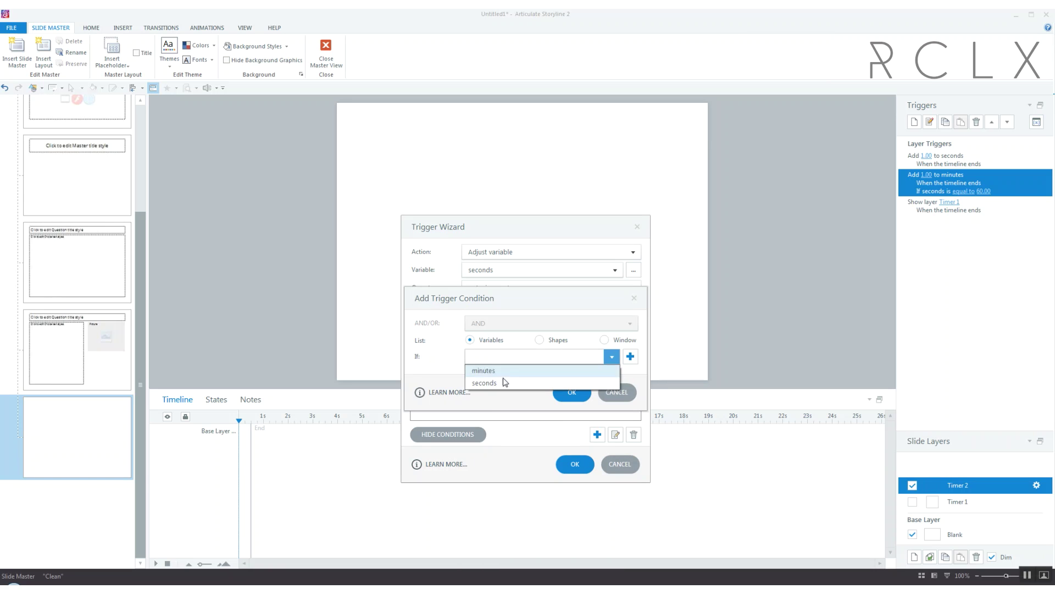
click(503, 384)
click(493, 377)
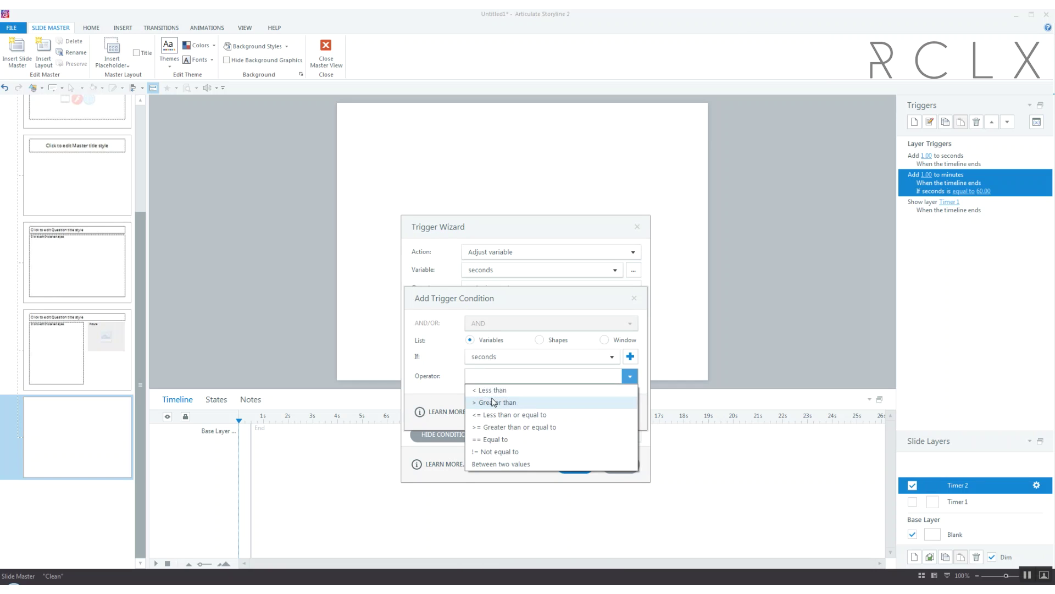
click(498, 439)
text(60)
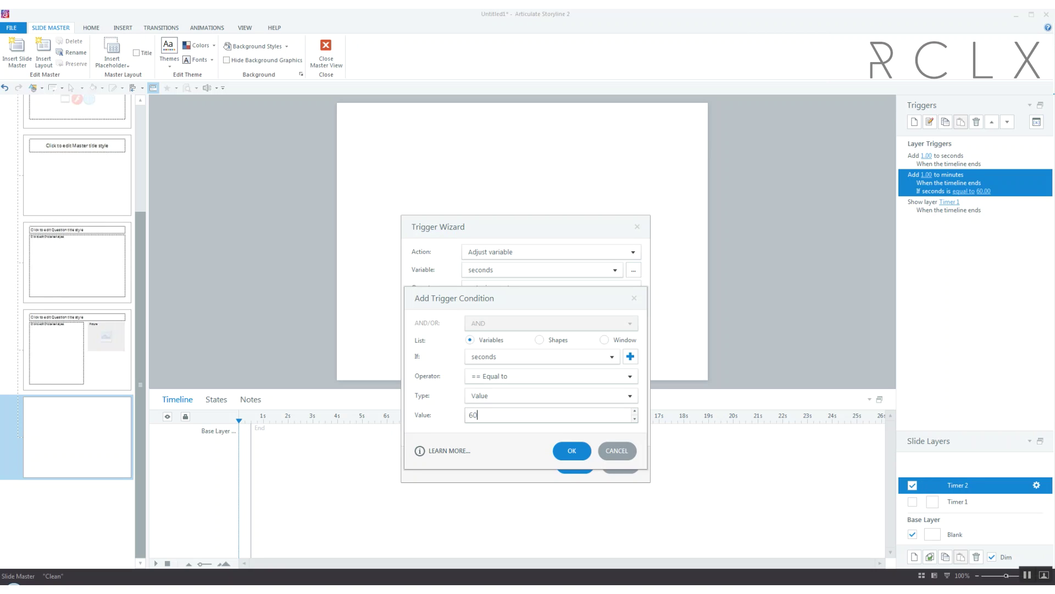
click(570, 460)
click(571, 465)
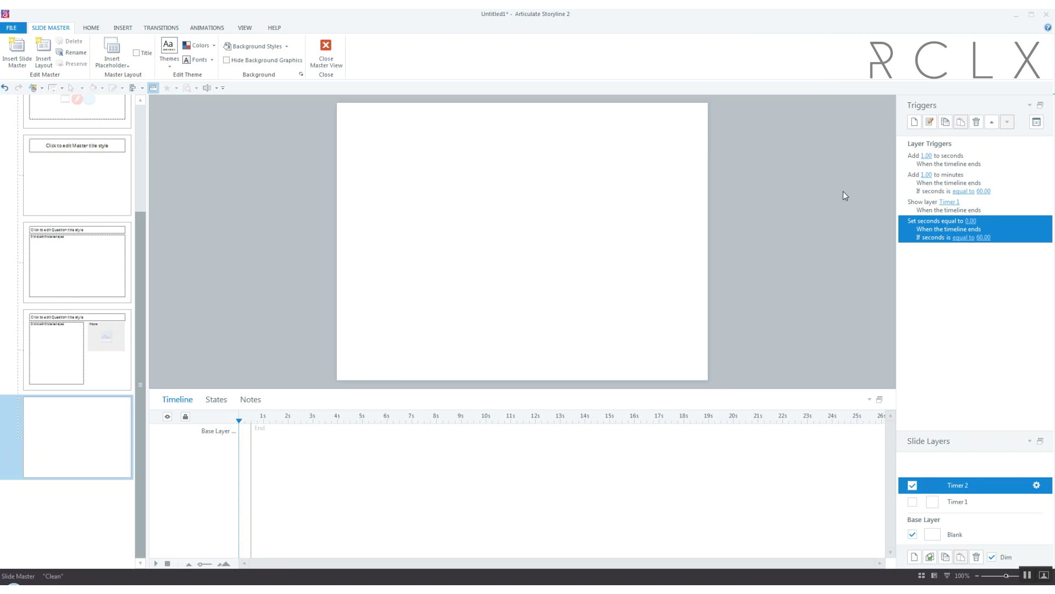
click(991, 121)
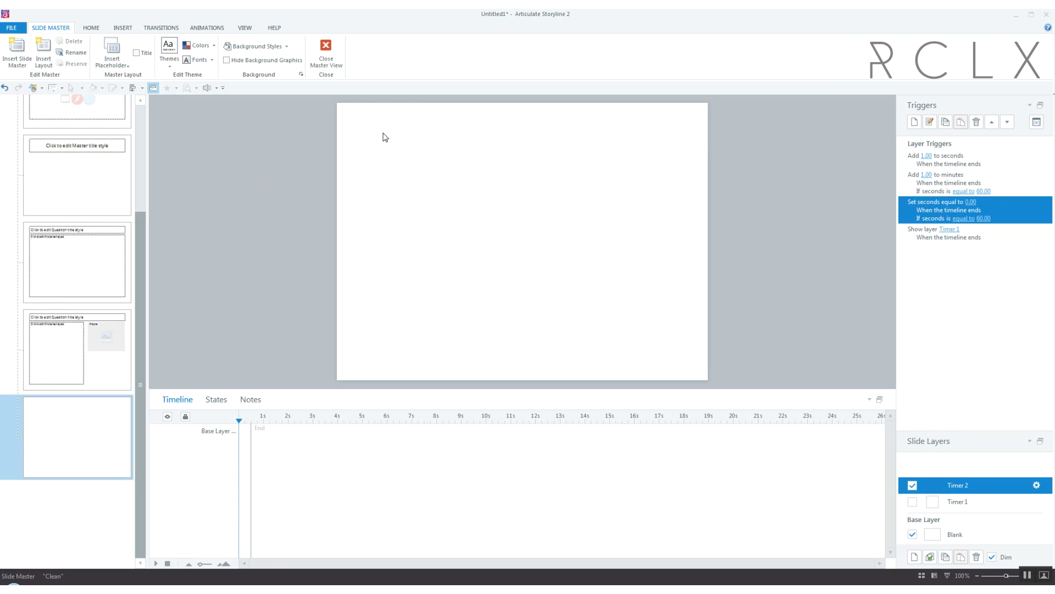
click(326, 54)
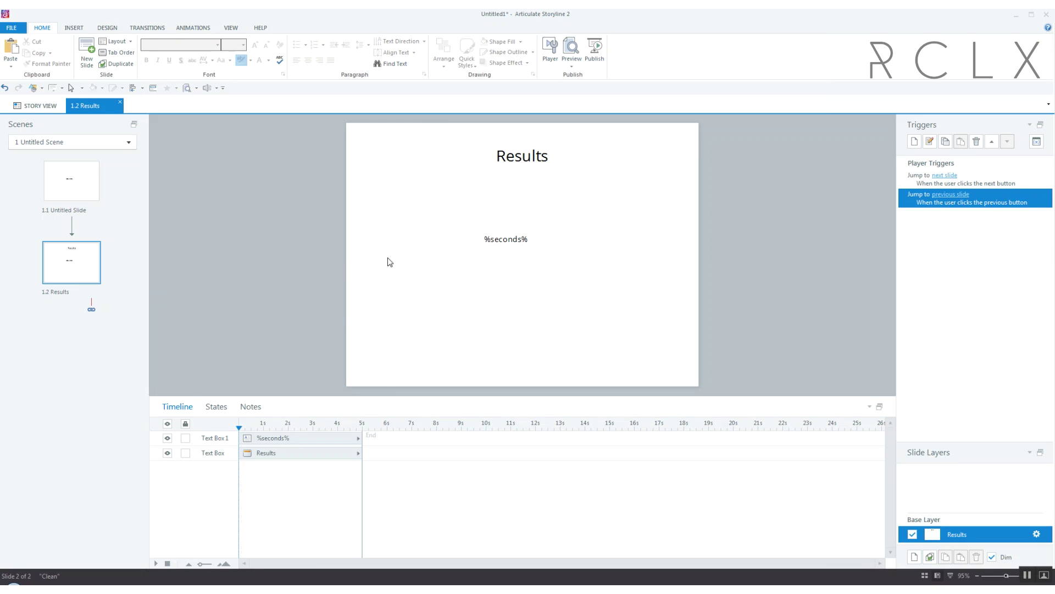
Insert a slider control on slide 1.1 Untitled Slide
key(Page_Up)
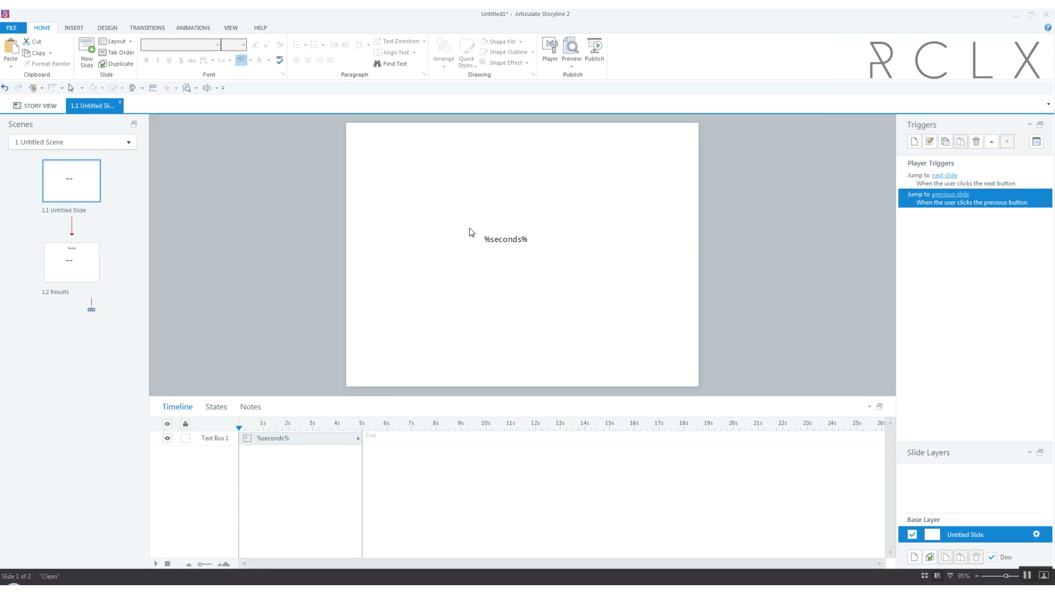
click(76, 28)
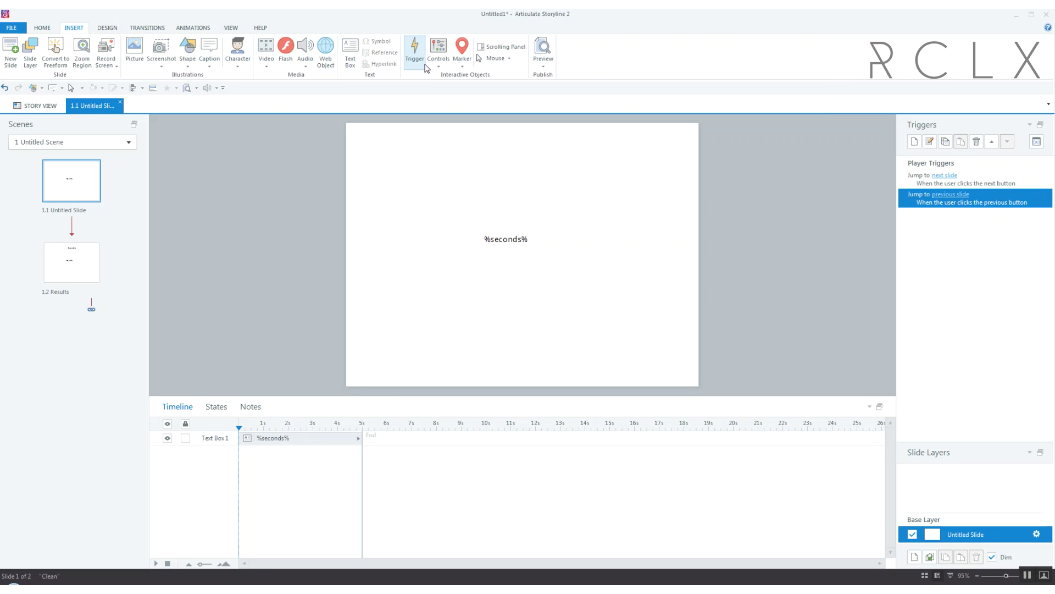
click(438, 64)
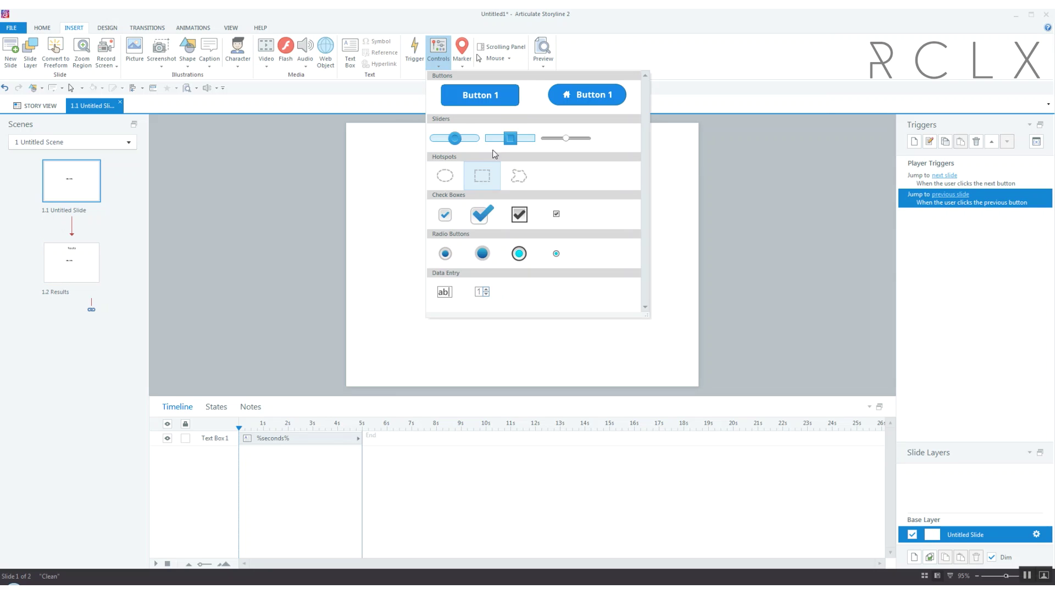
click(448, 139)
click(471, 315)
drag(494, 325, 653, 308)
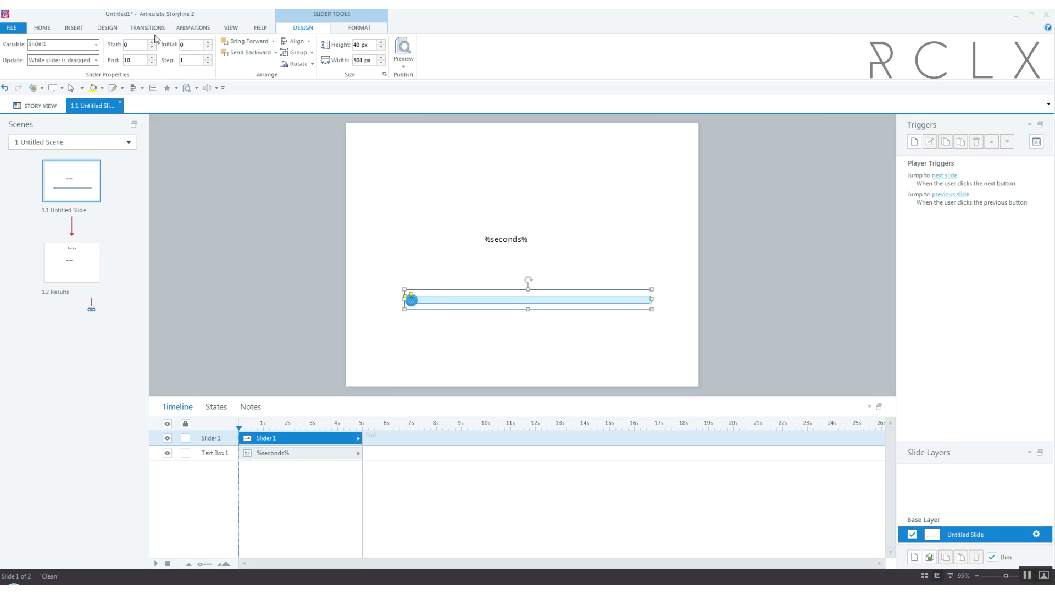
Tie the slider to the seconds variable, place it along the slide's bottom, and widen it to 704 px
click(96, 45)
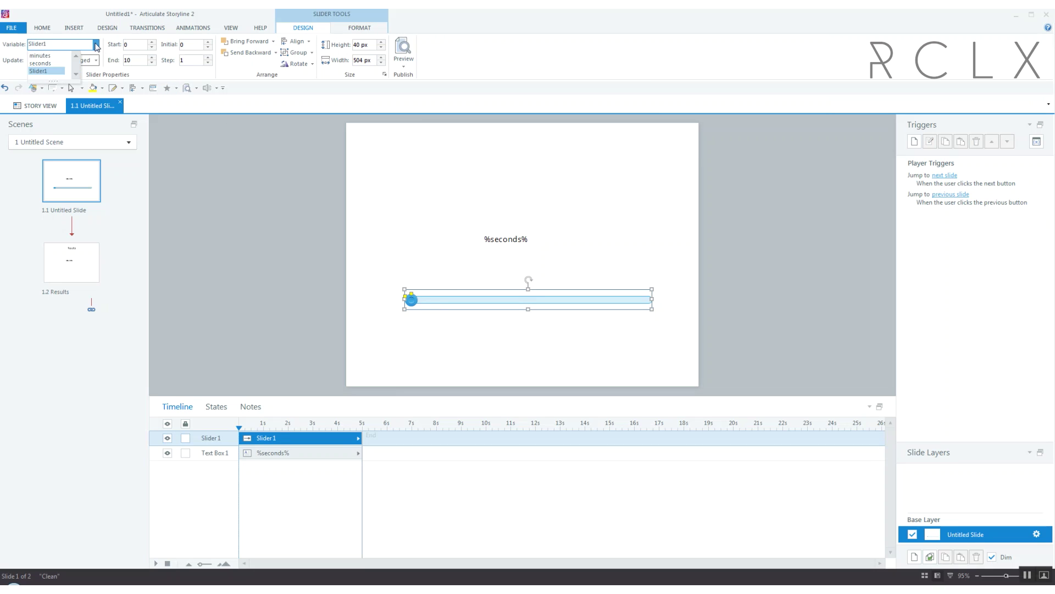
click(32, 63)
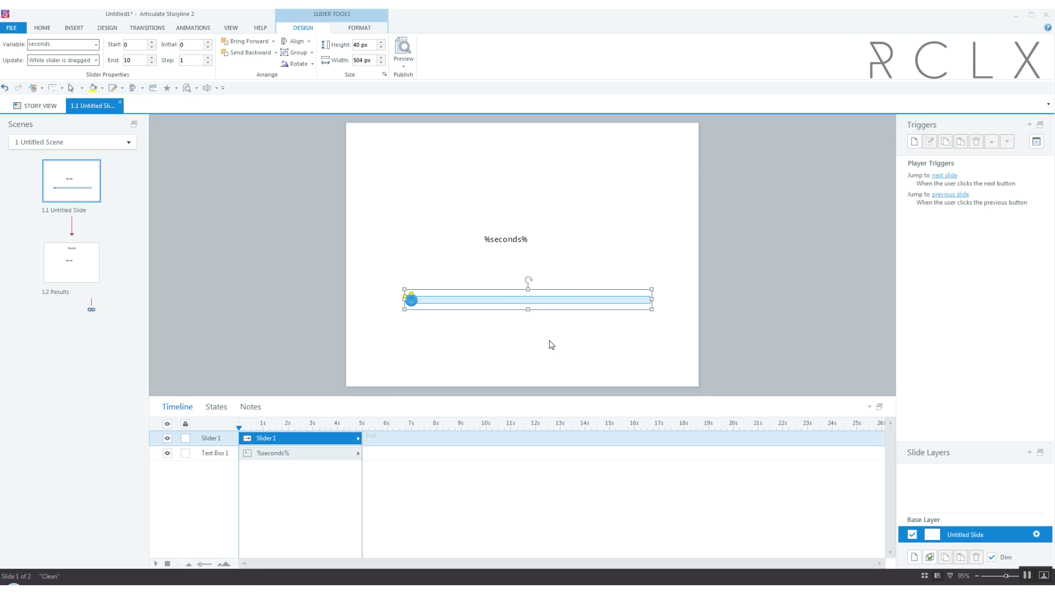
drag(532, 300, 477, 372)
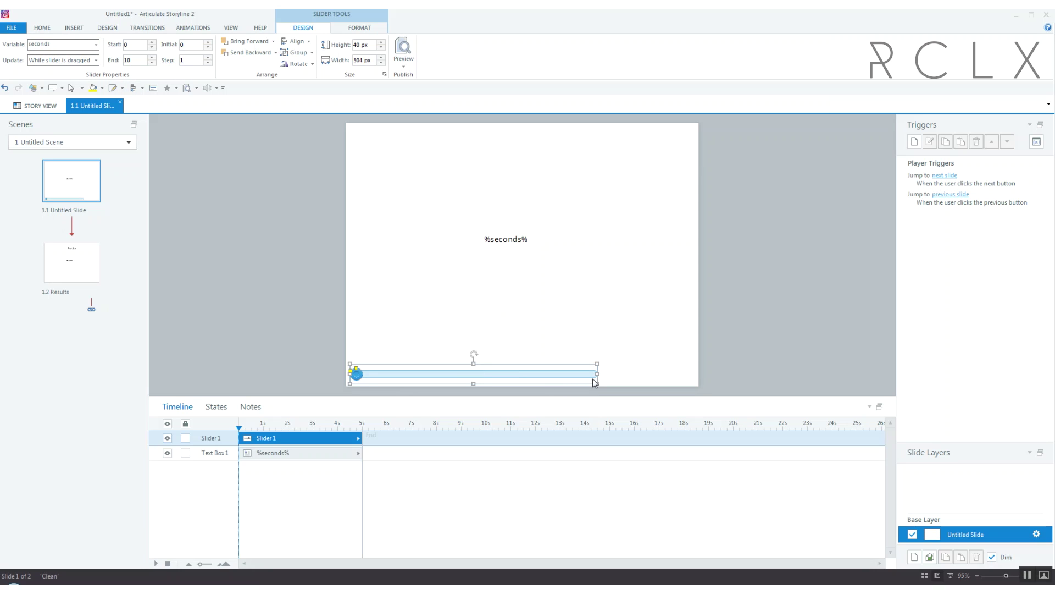
drag(596, 373, 695, 374)
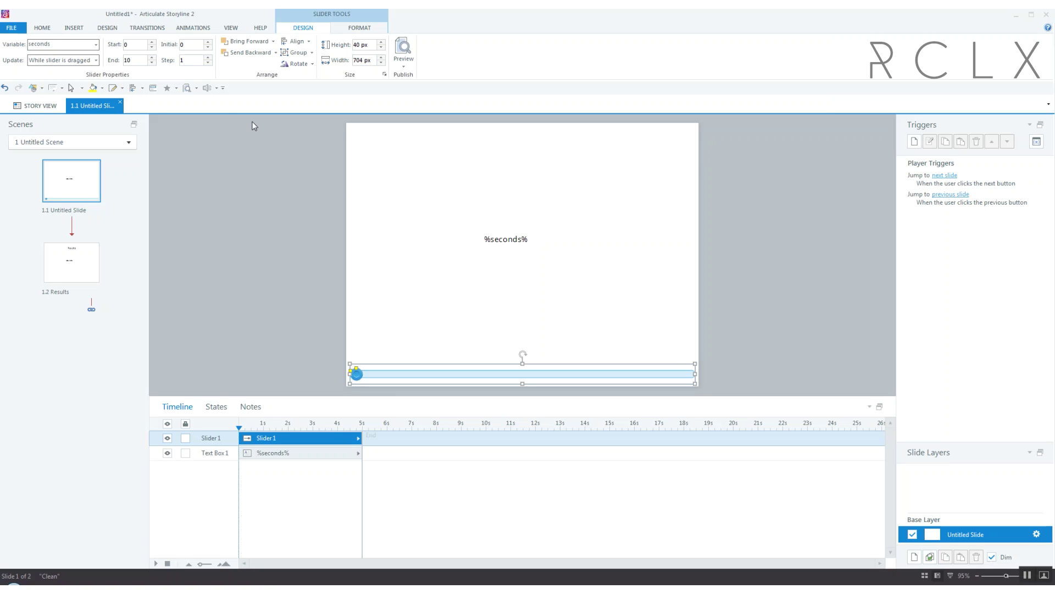
click(404, 66)
click(407, 77)
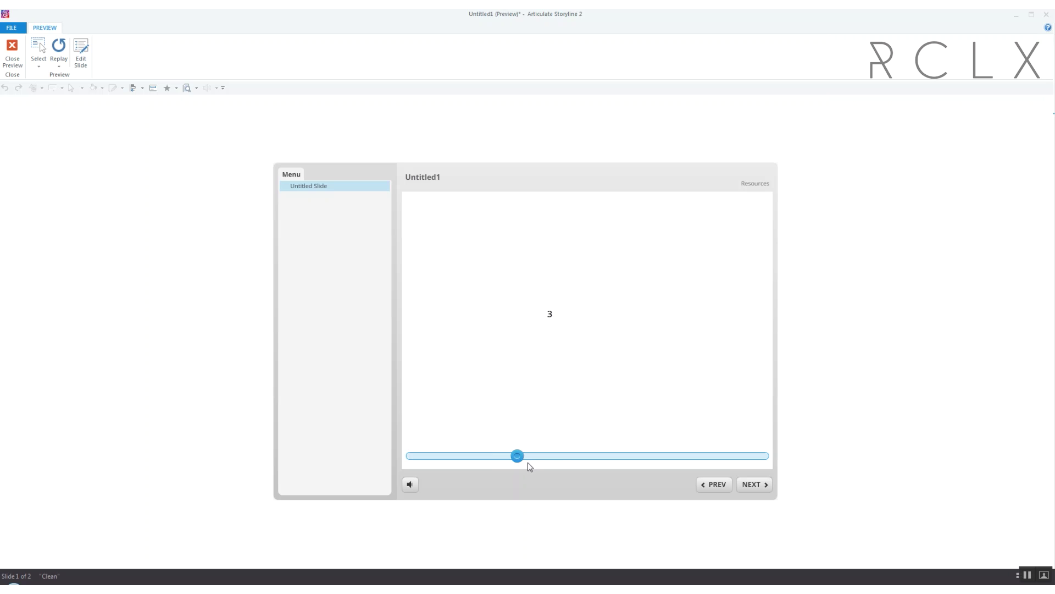
drag(560, 467, 657, 457)
click(13, 55)
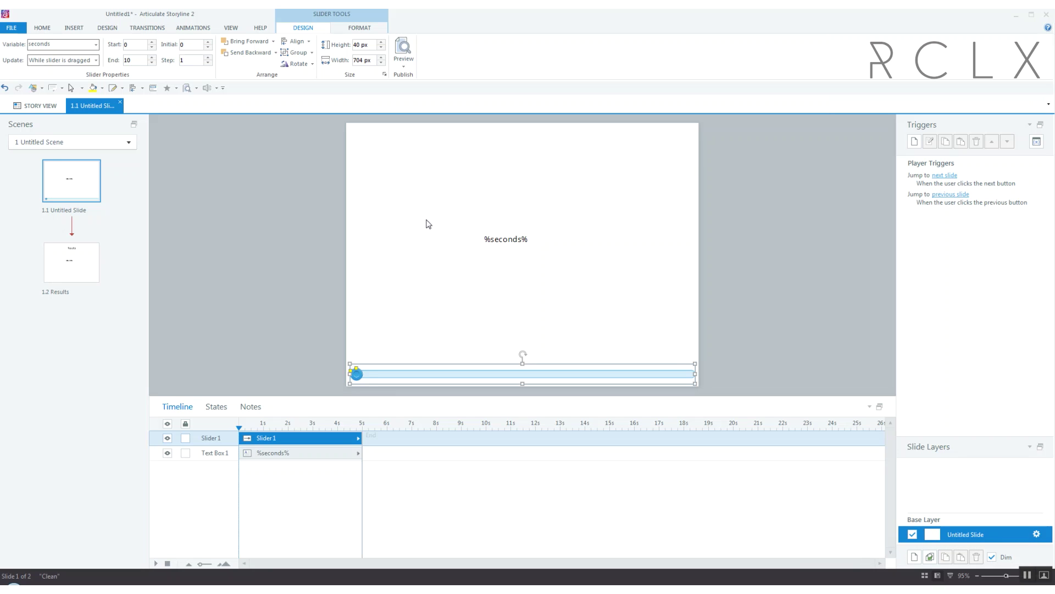
click(498, 231)
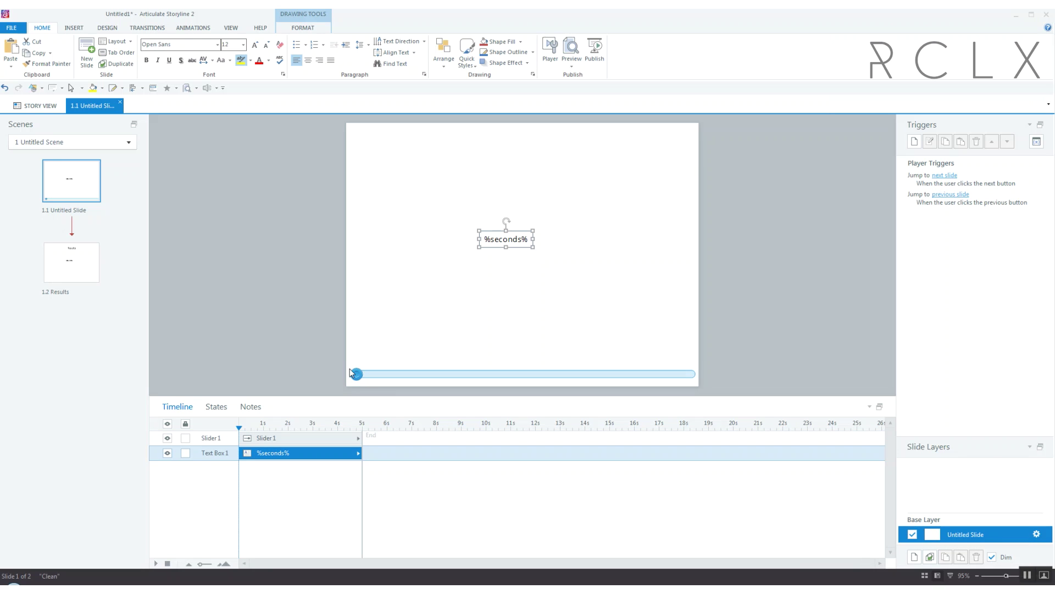
Type '%minutes%:' before %seconds% in the text box and preview the slide counting up to 0:10
click(487, 240)
text(%minutes)
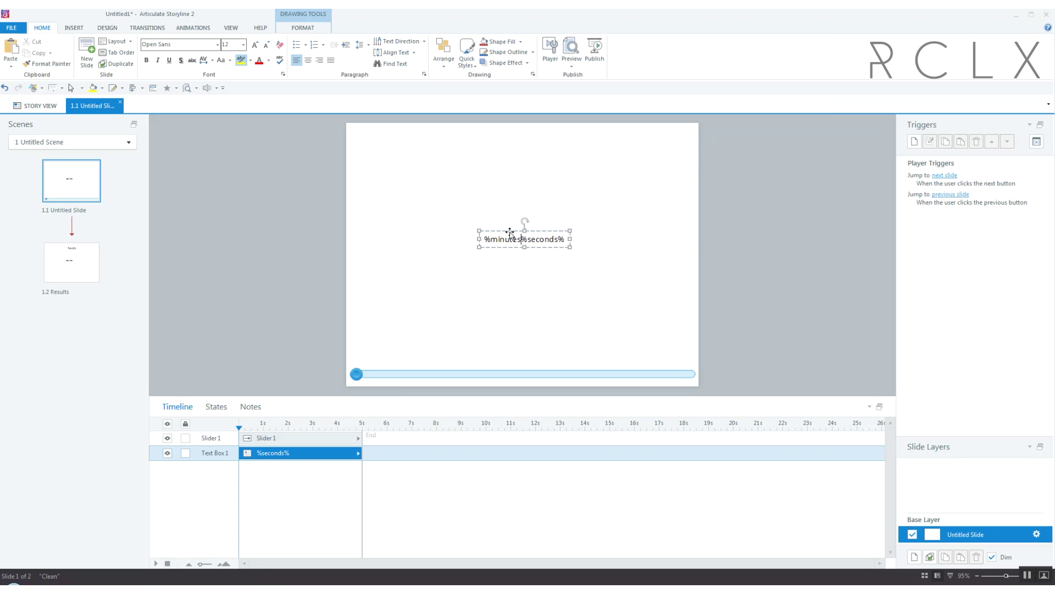
text(%:%)
click(574, 67)
click(586, 77)
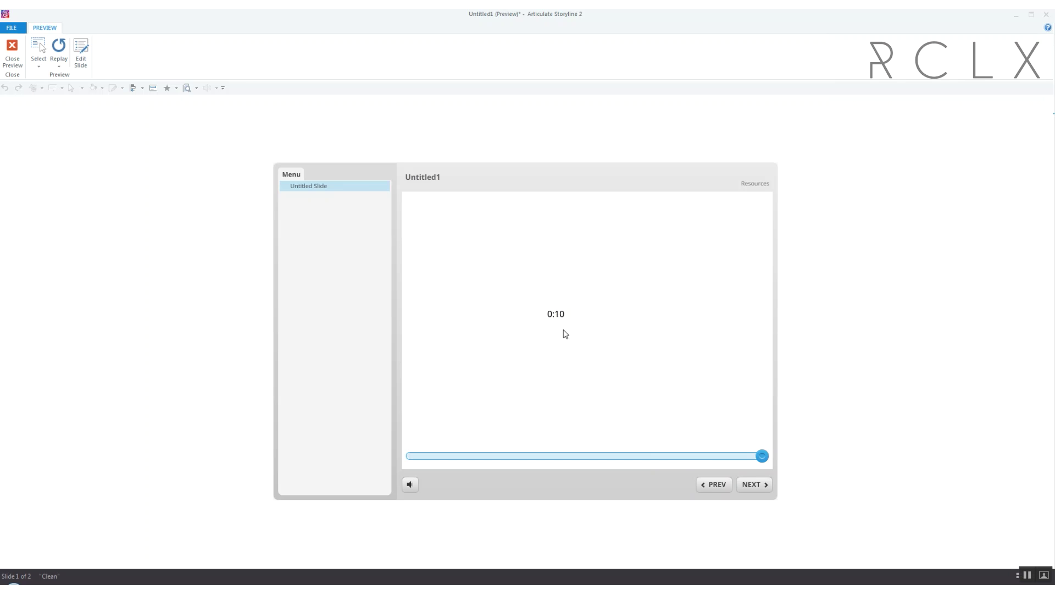
click(12, 50)
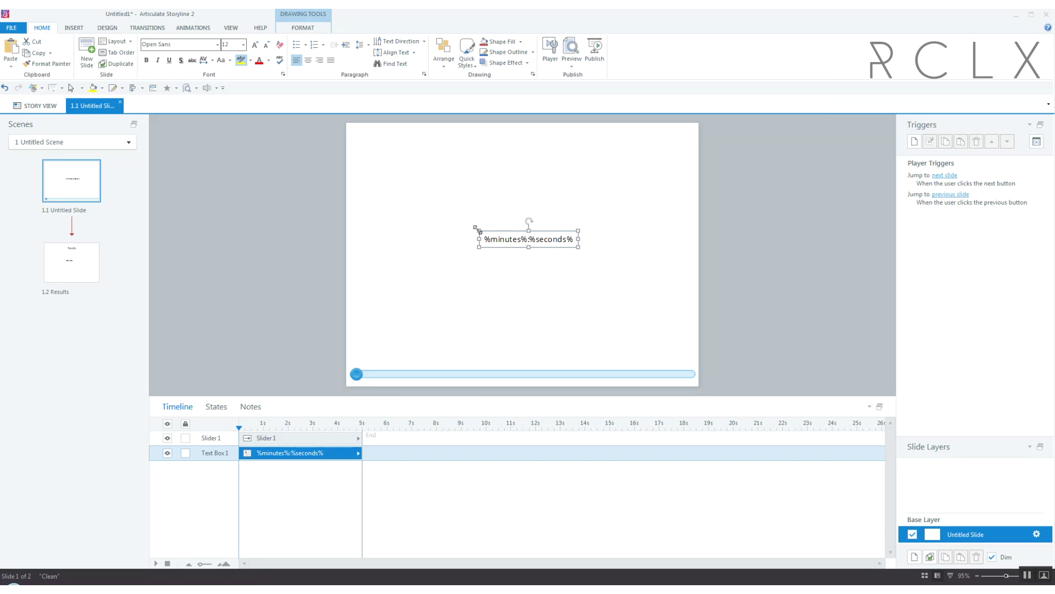
Move the %minutes%:%seconds% text box from slide 1.1 to the top-right of the Blank master's base layer
key(Delete)
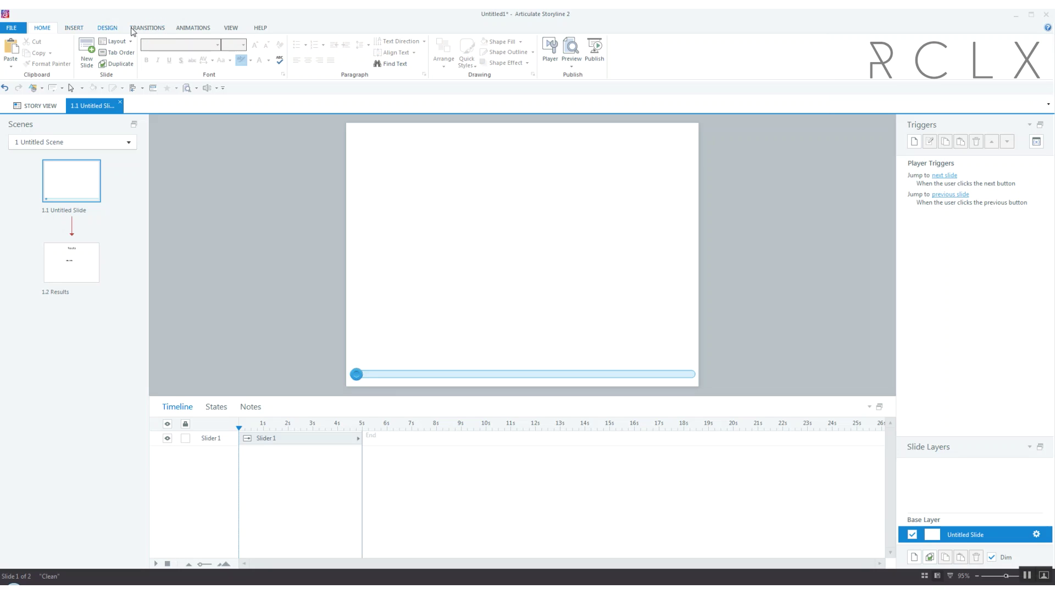
click(231, 27)
click(53, 51)
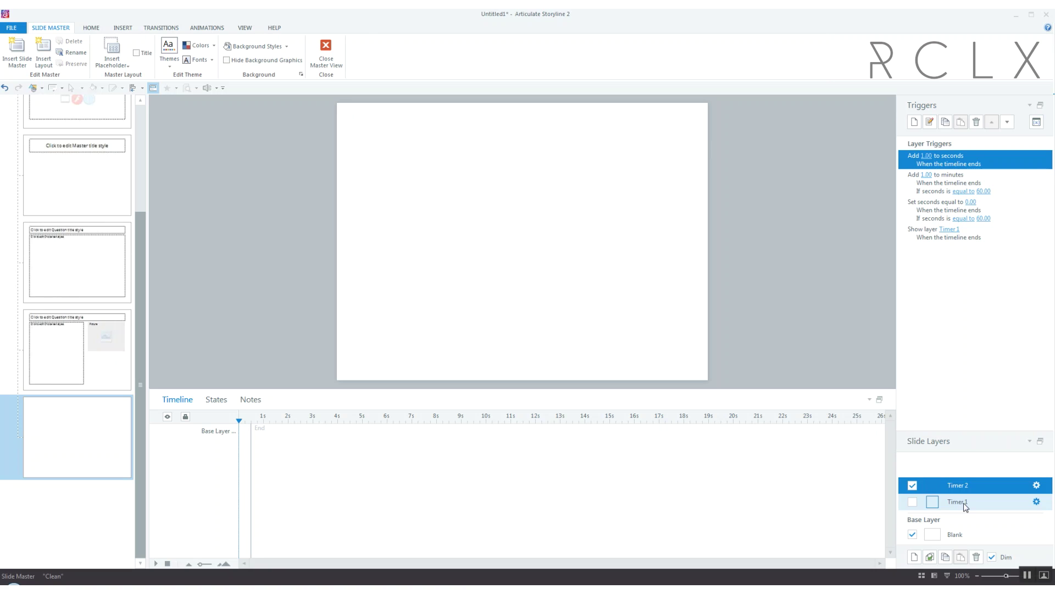
click(970, 538)
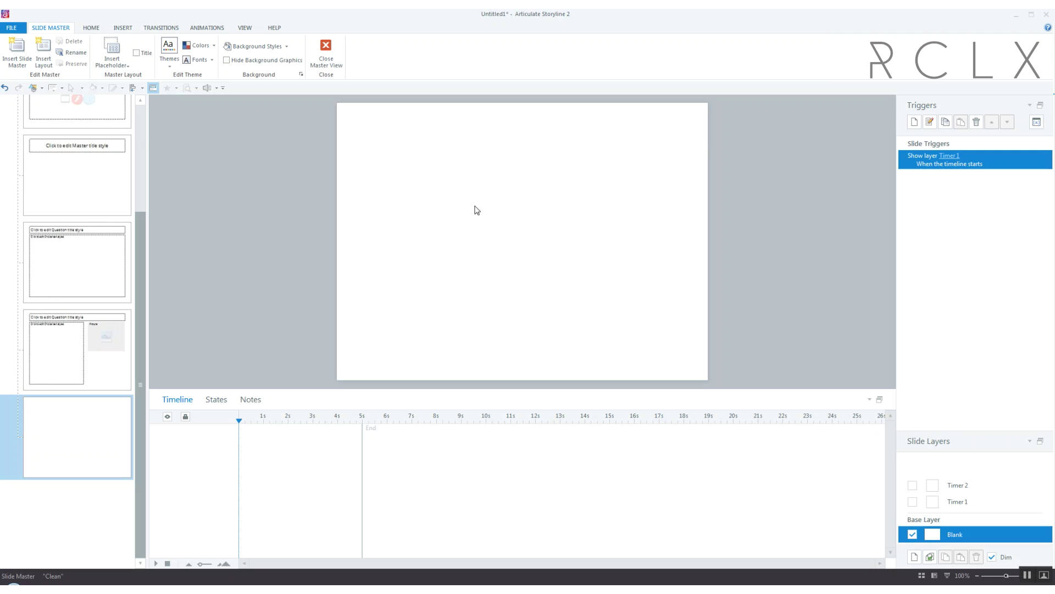
key(ctrl+v)
drag(487, 220, 577, 107)
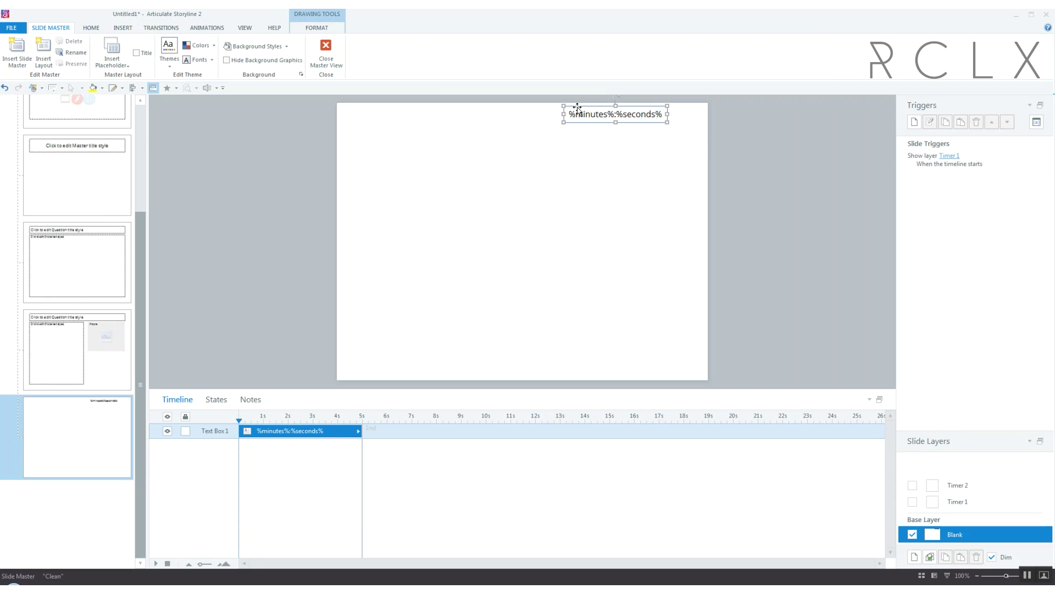
Add a 0-9 state to the timer text box and make it the initial state
click(216, 400)
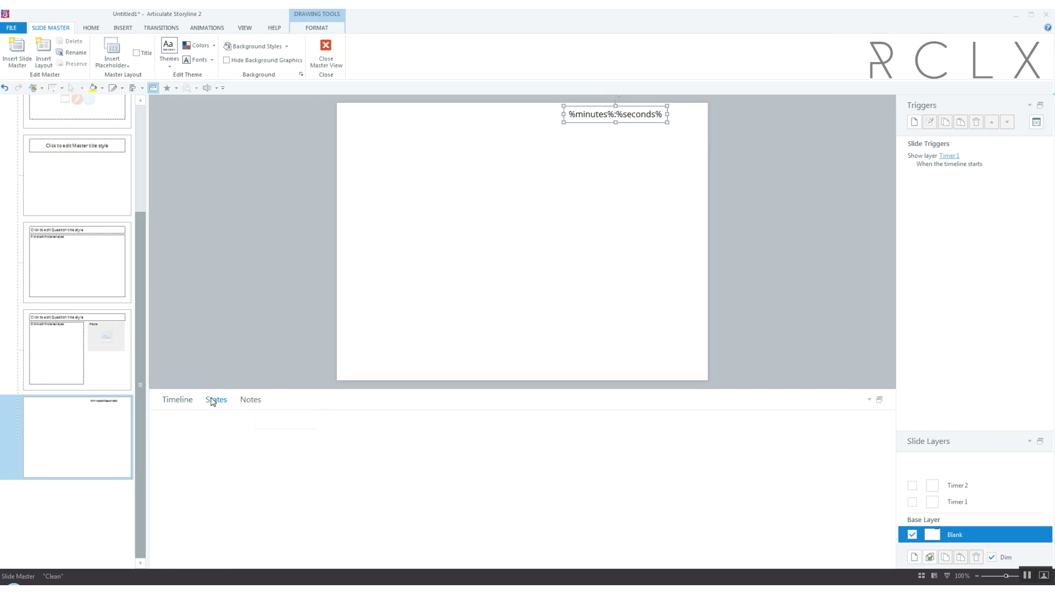
click(180, 420)
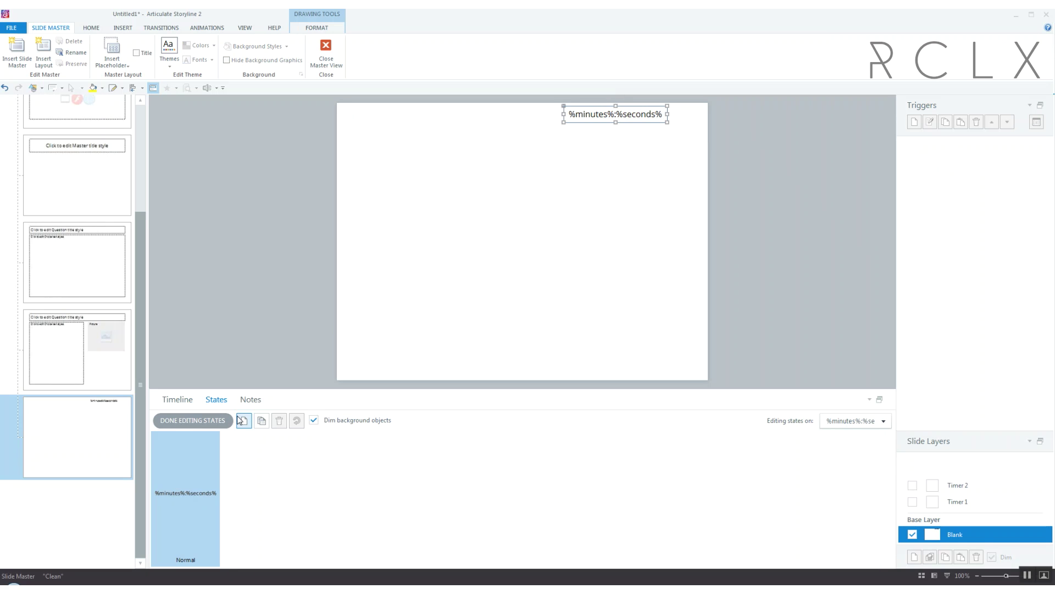
click(242, 420)
text(0-9)
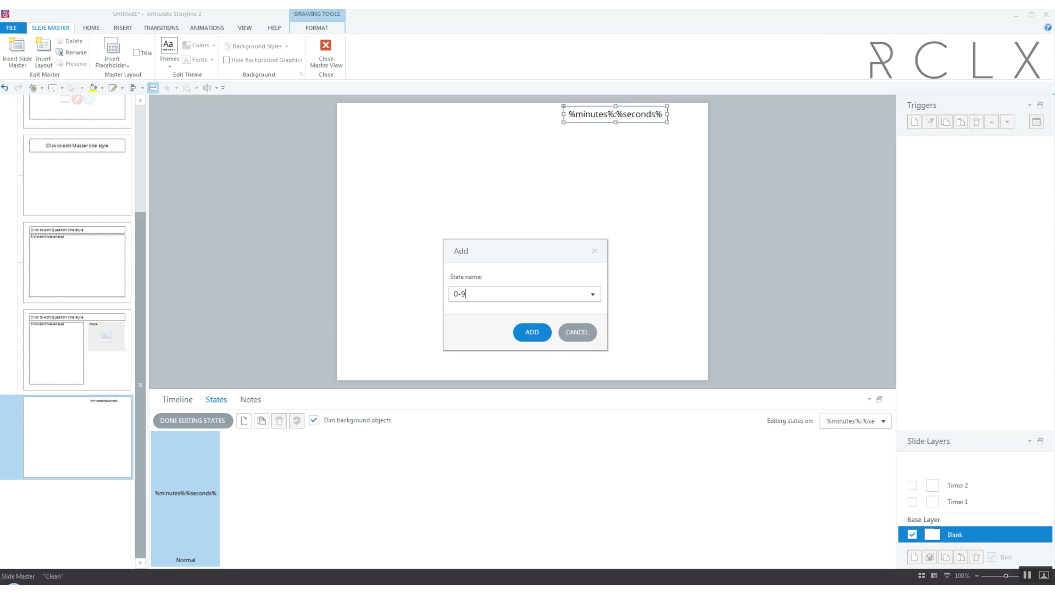
key(Return)
click(192, 420)
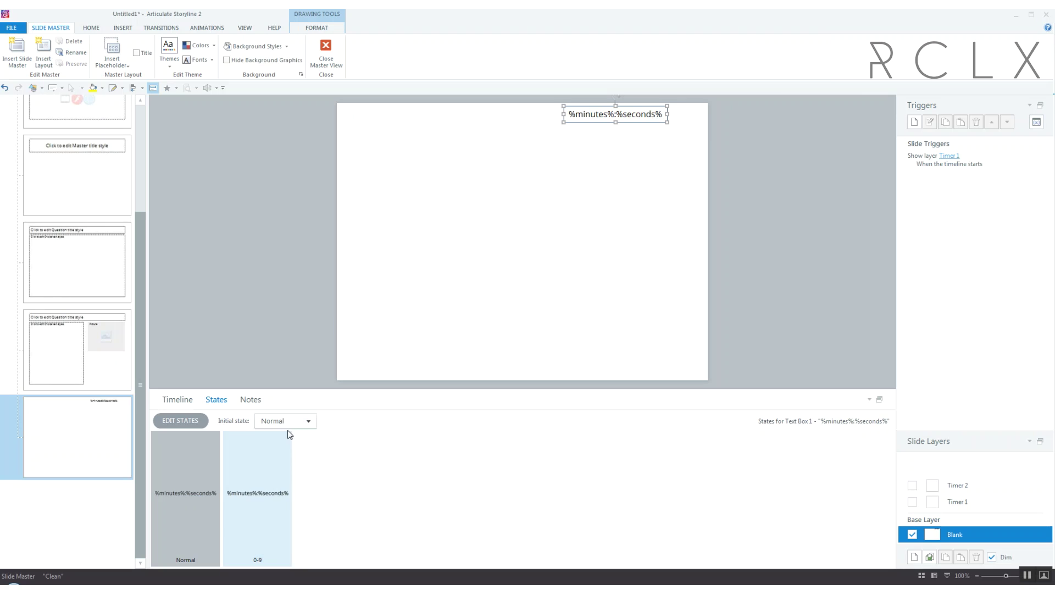
click(308, 420)
click(305, 447)
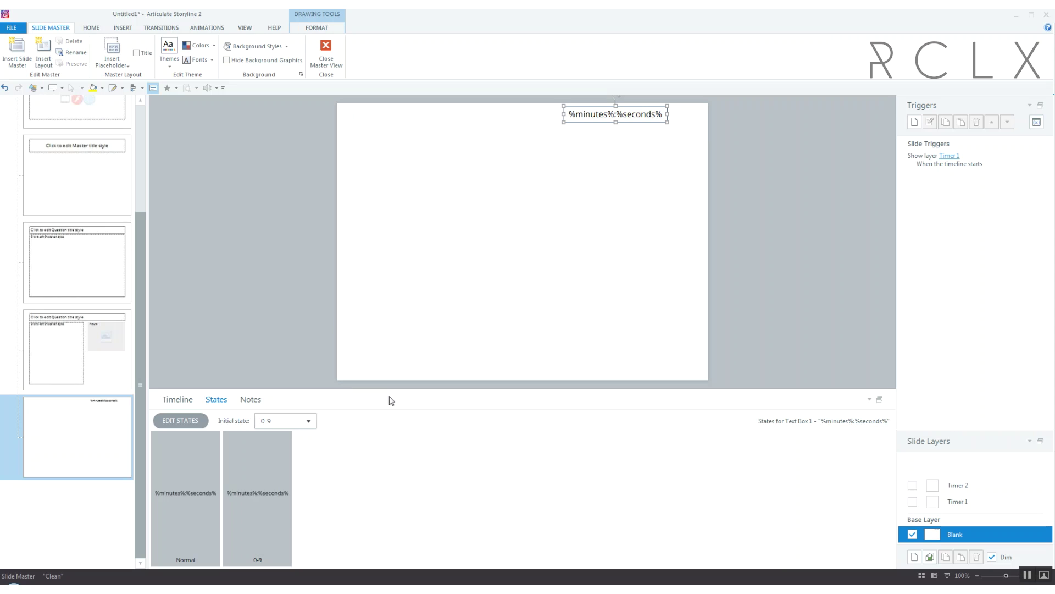
Insert a 0 before %seconds% in the 0-9 state so it reads %minutes%:0%seconds%
click(168, 420)
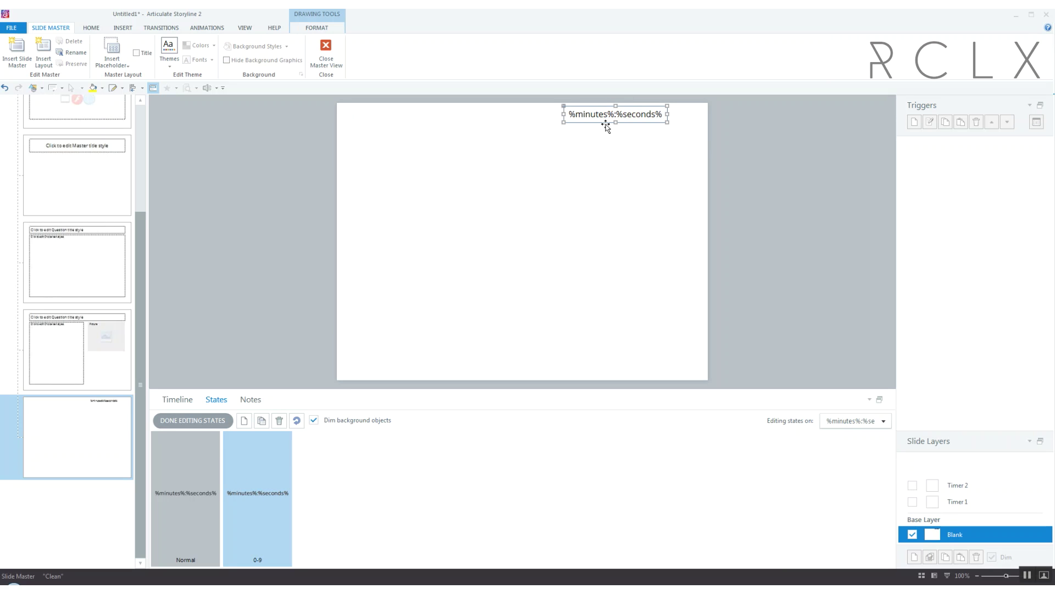
click(617, 112)
text(0)
click(180, 487)
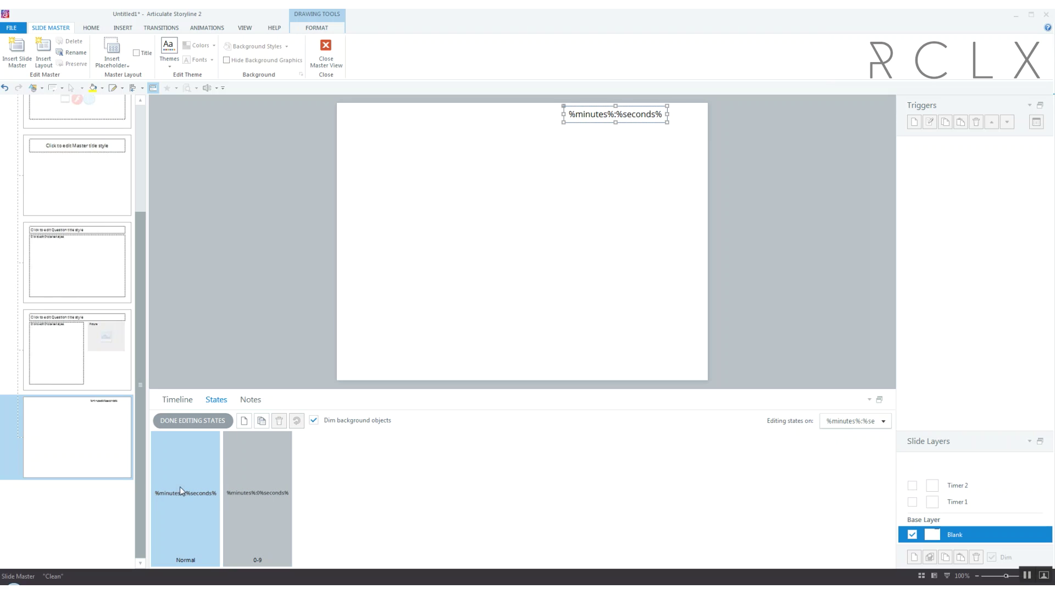
click(246, 481)
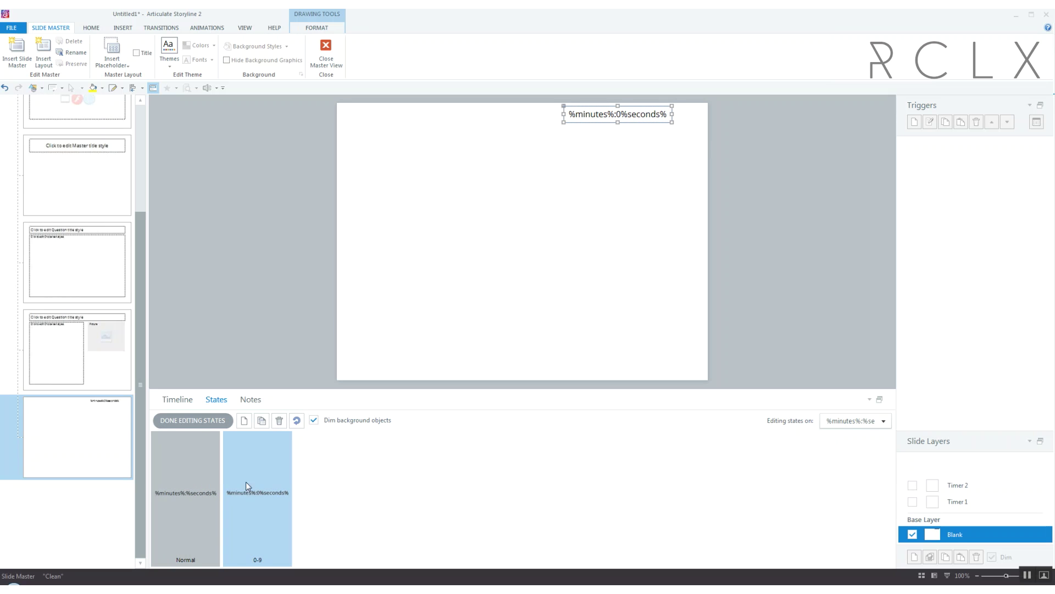
click(193, 420)
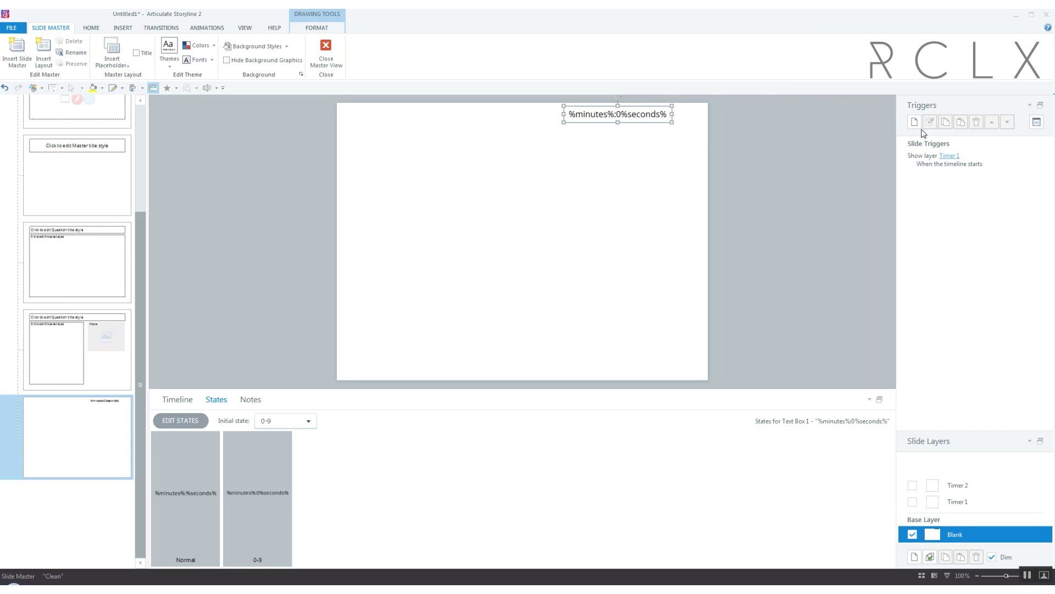
click(963, 484)
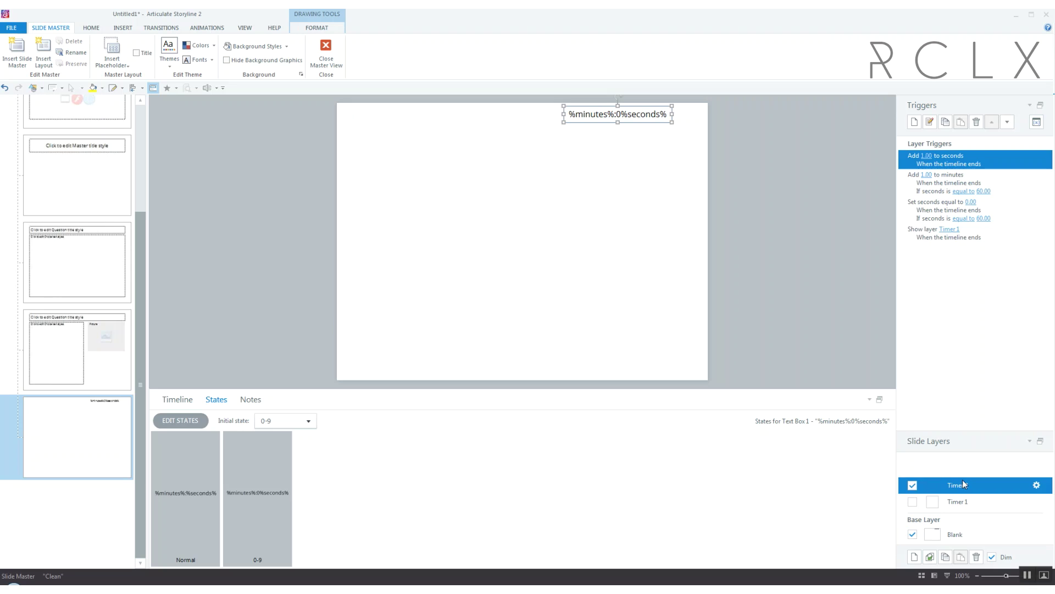
Create a Timer 2 trigger changing Text Box 1 to its 0-9 state when the timeline ends
click(915, 123)
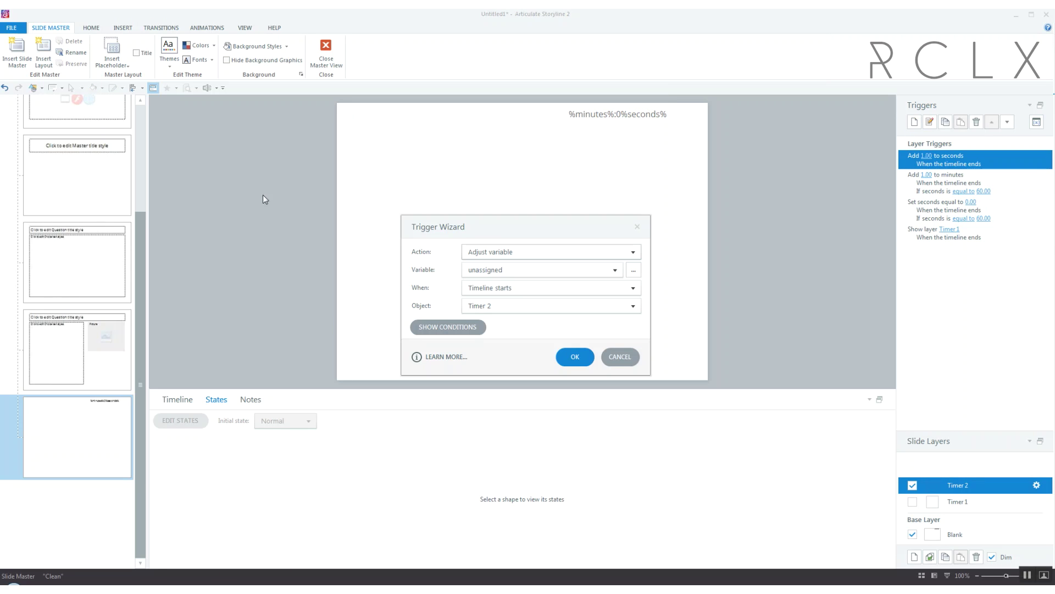
click(537, 256)
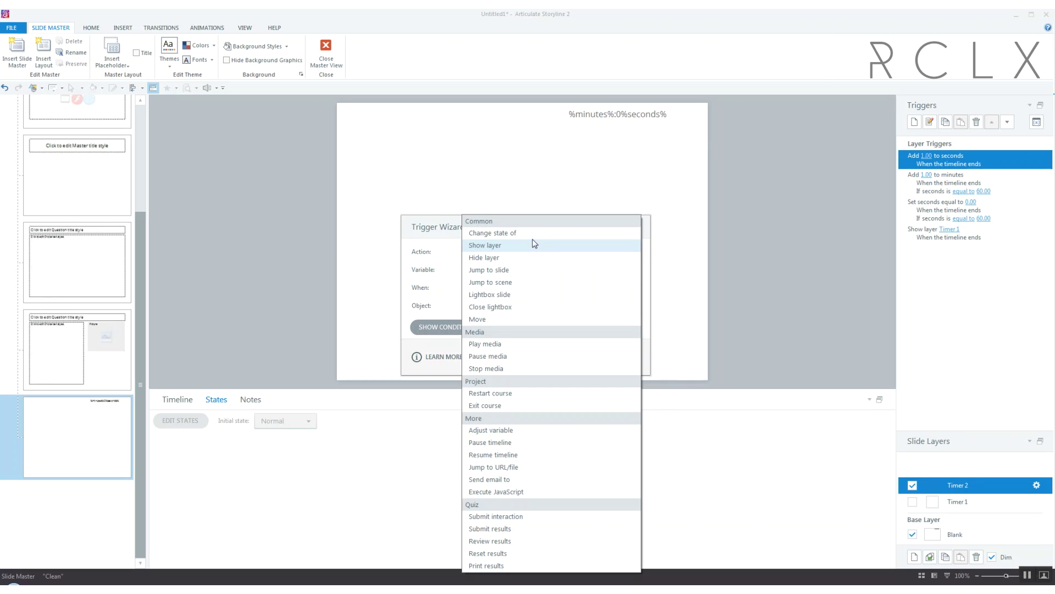
click(530, 233)
click(514, 271)
click(509, 307)
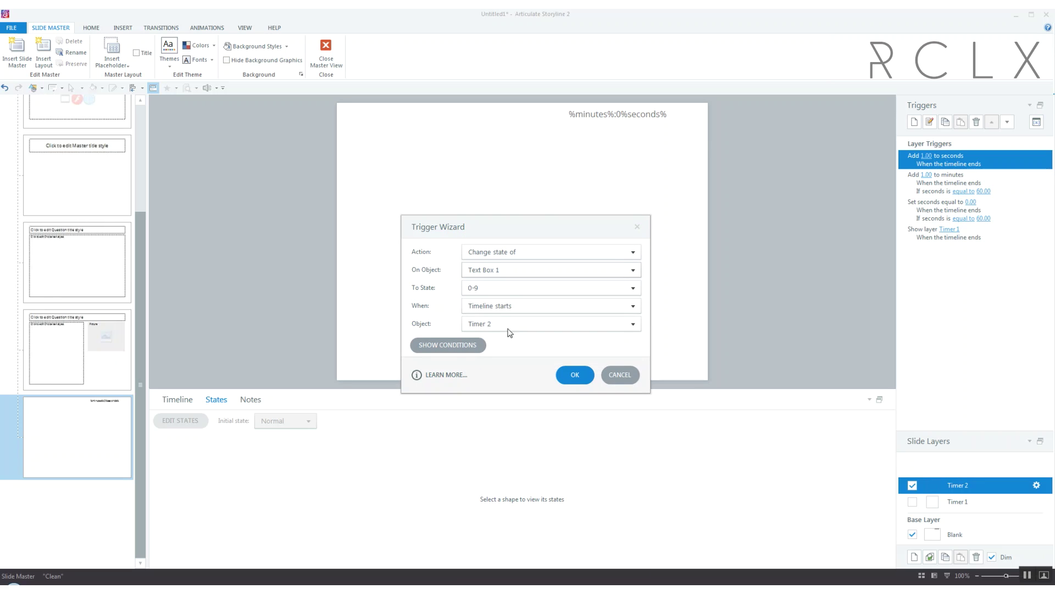
click(510, 287)
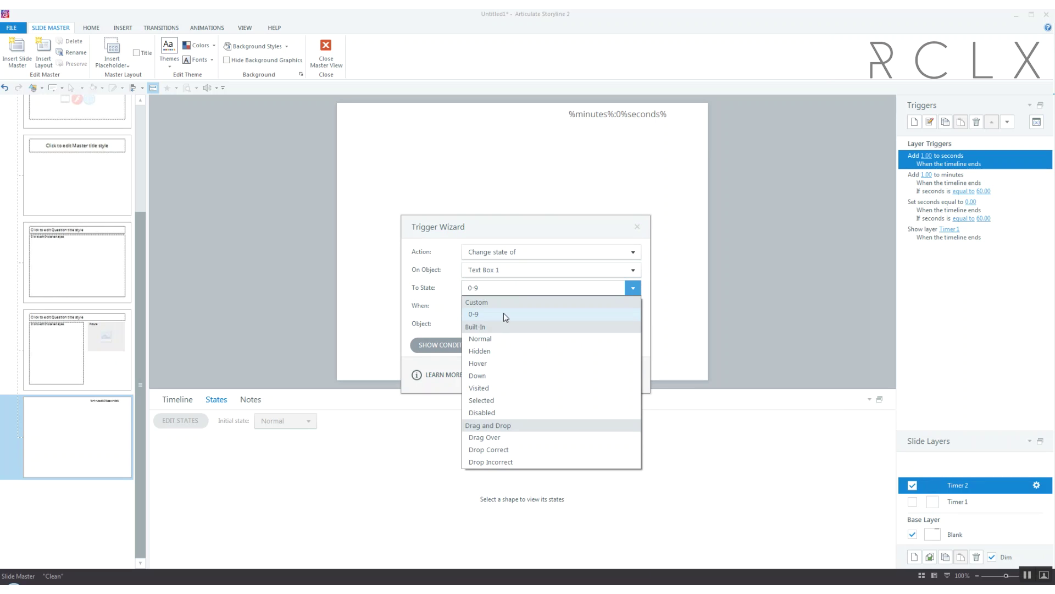
click(504, 313)
click(507, 306)
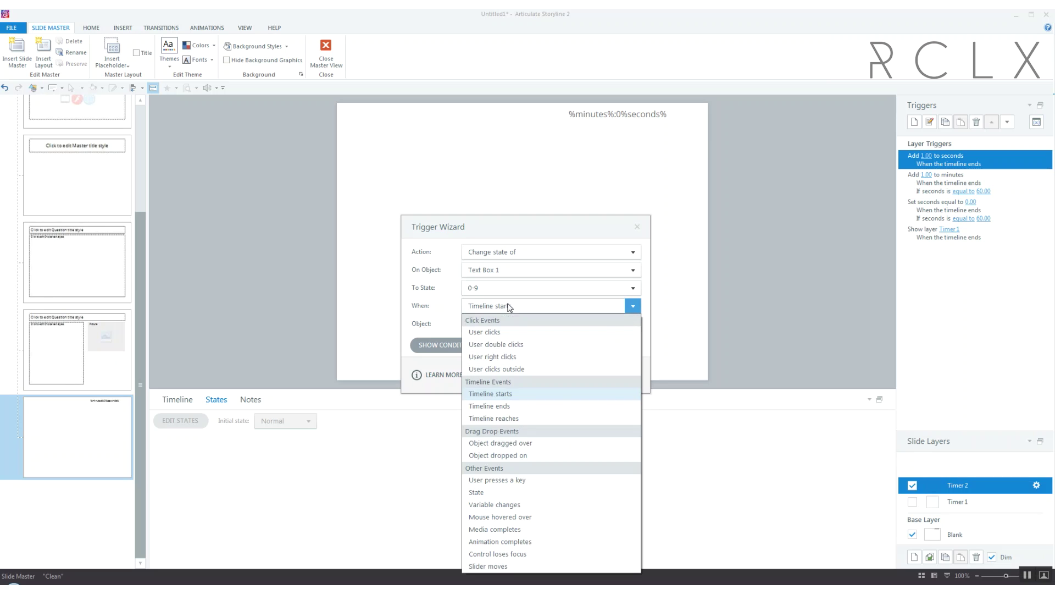
click(477, 406)
click(477, 325)
Add the condition seconds <= 9 and move the trigger above Show layer Timer 1
click(453, 346)
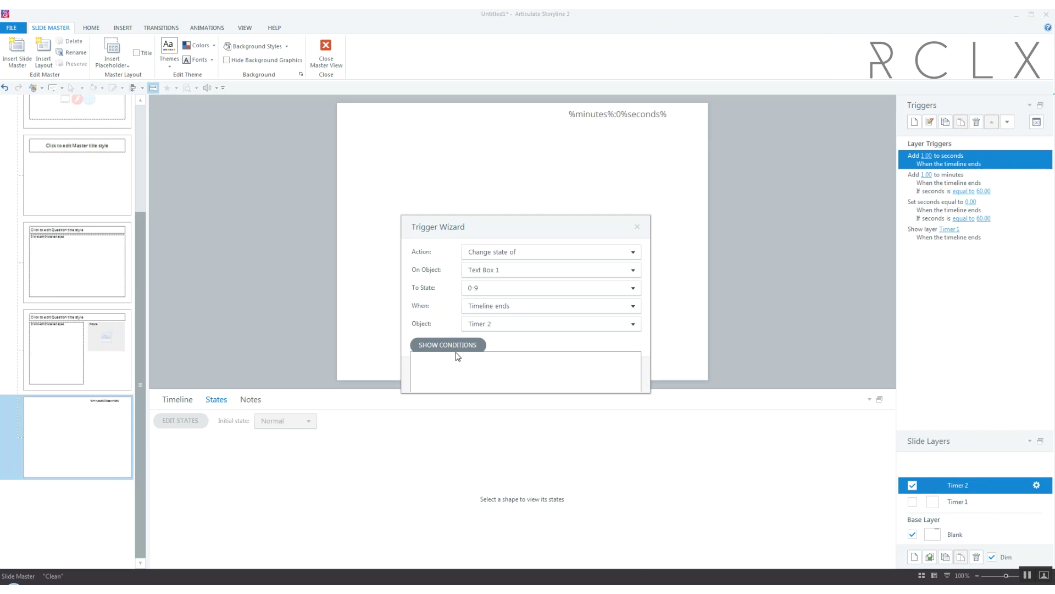
click(597, 416)
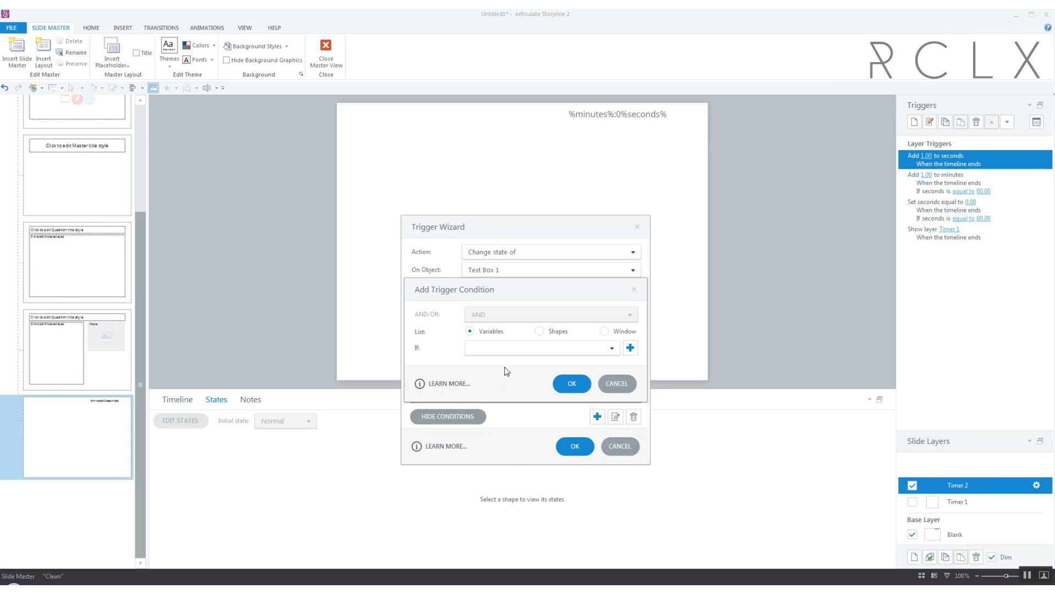
click(504, 353)
click(501, 391)
click(493, 371)
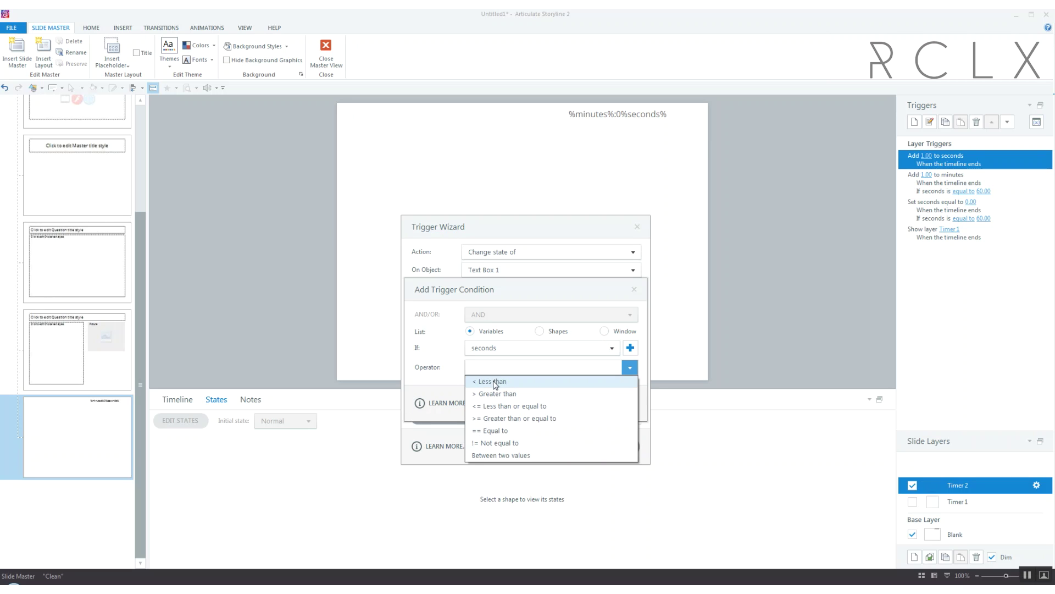
click(499, 406)
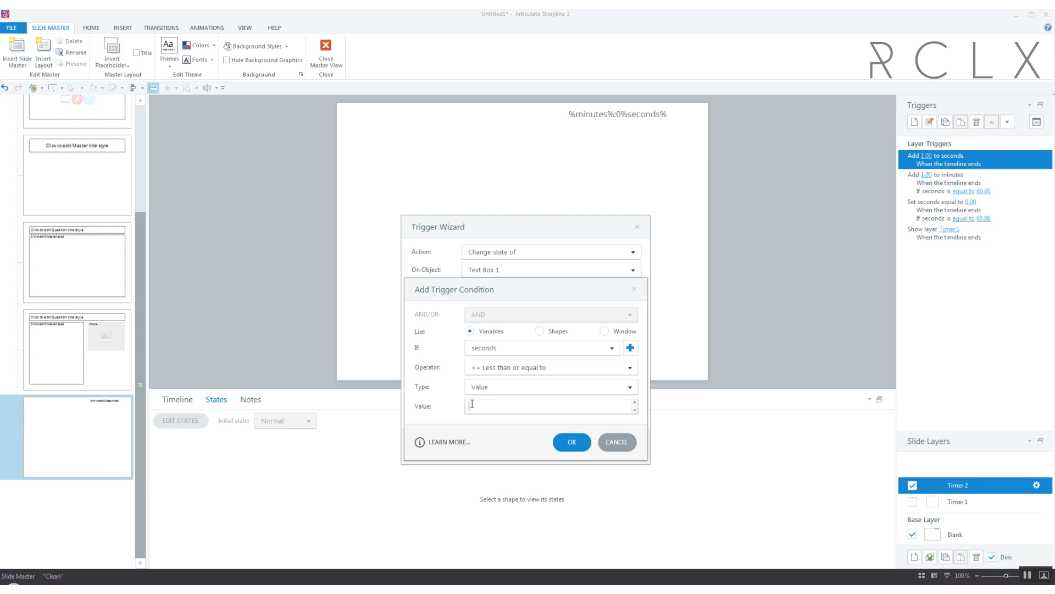
click(571, 443)
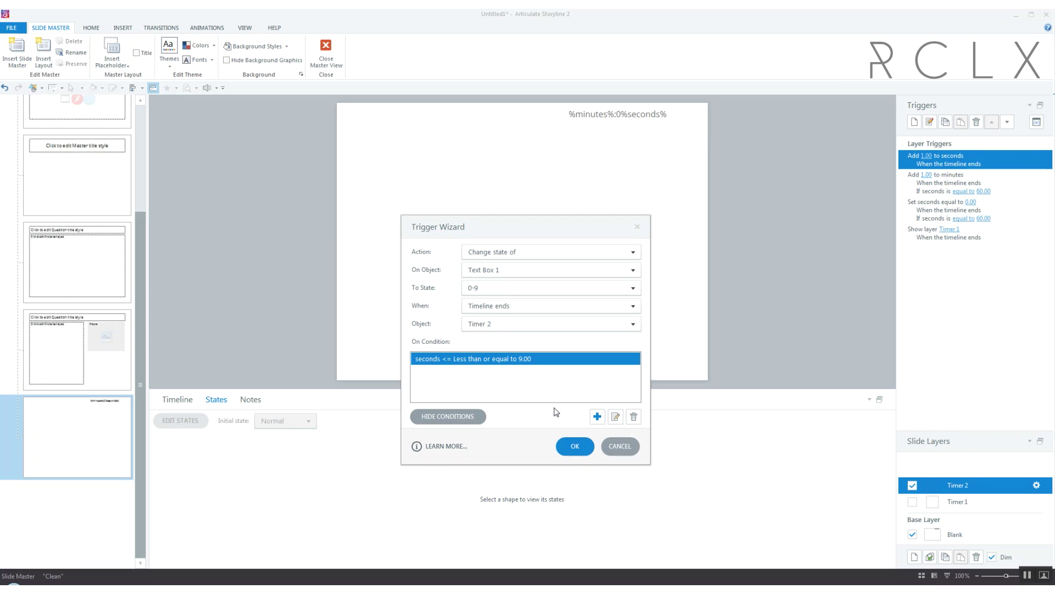
click(572, 445)
click(992, 122)
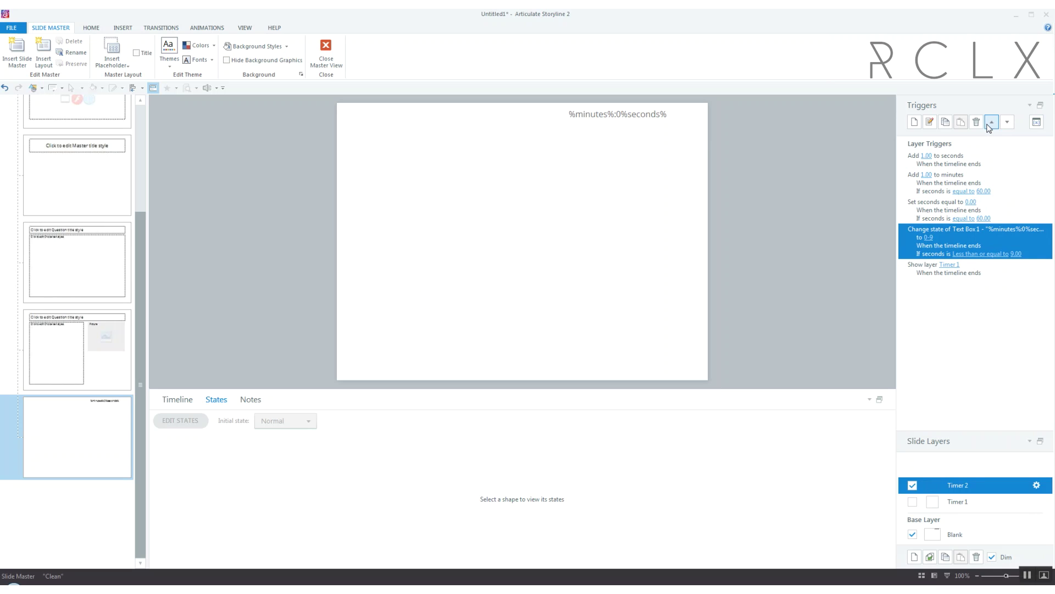
click(914, 121)
Set the new trigger to change Text Box 1 to Normal when the timeline ends
click(508, 260)
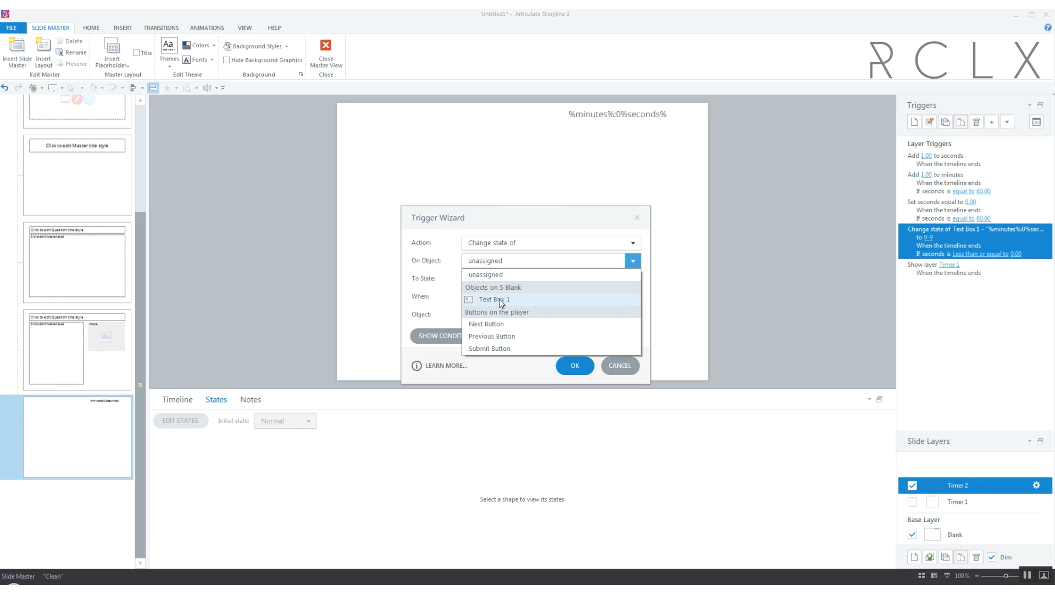
click(501, 302)
click(506, 279)
click(484, 329)
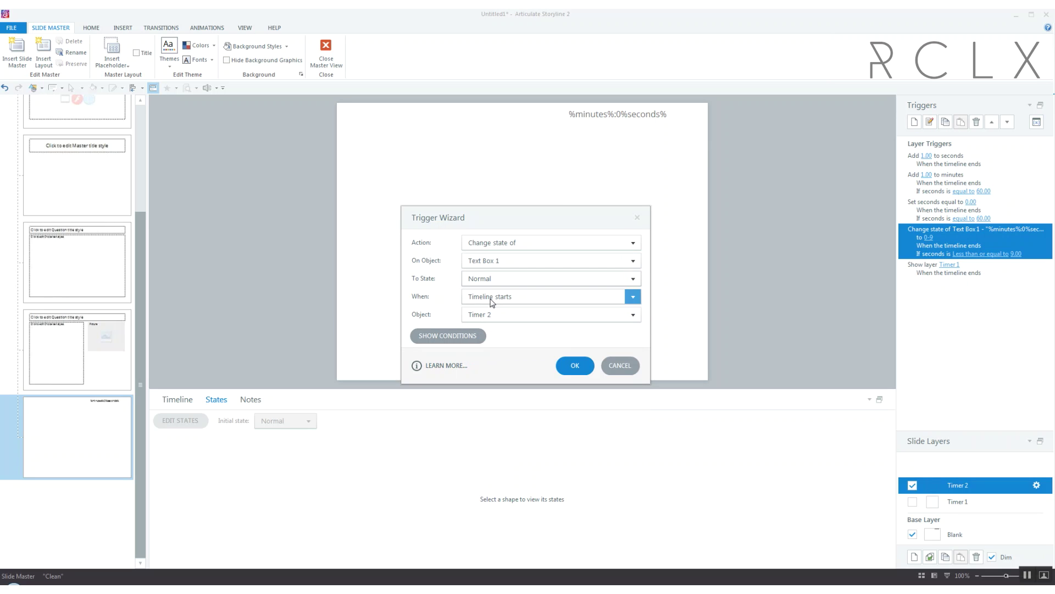
click(491, 299)
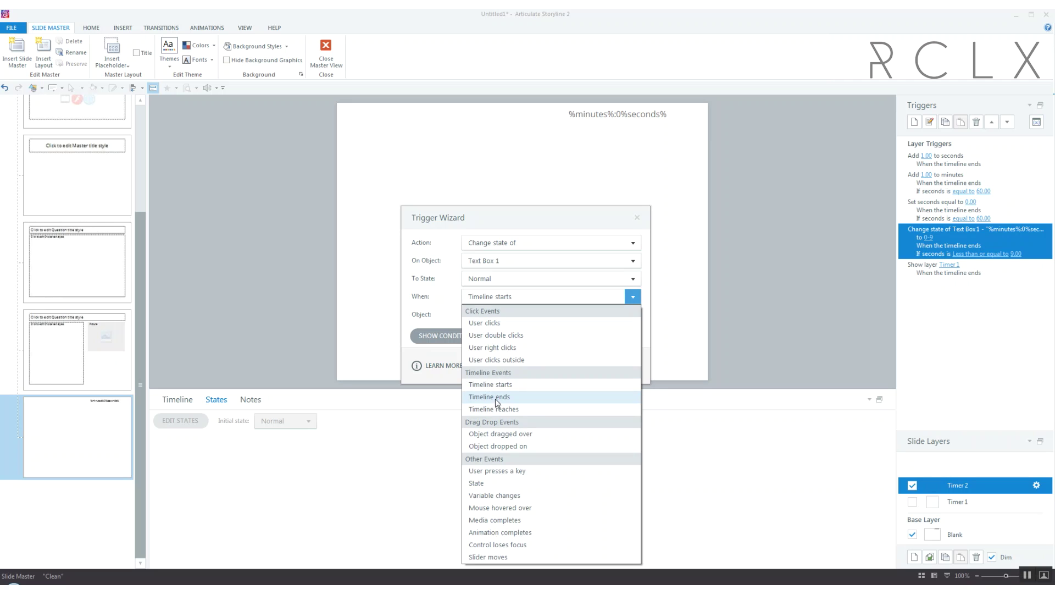
click(495, 398)
Require seconds >= 10, move the trigger above Show layer Timer 1, and reselect the Blank base layer
click(478, 343)
click(597, 406)
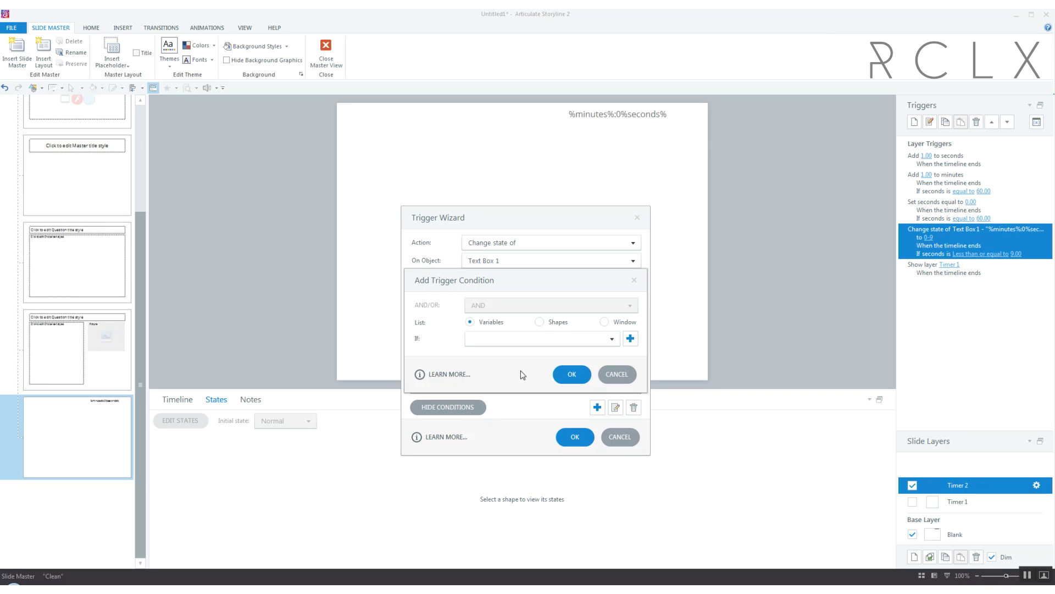
click(559, 343)
click(520, 380)
click(514, 362)
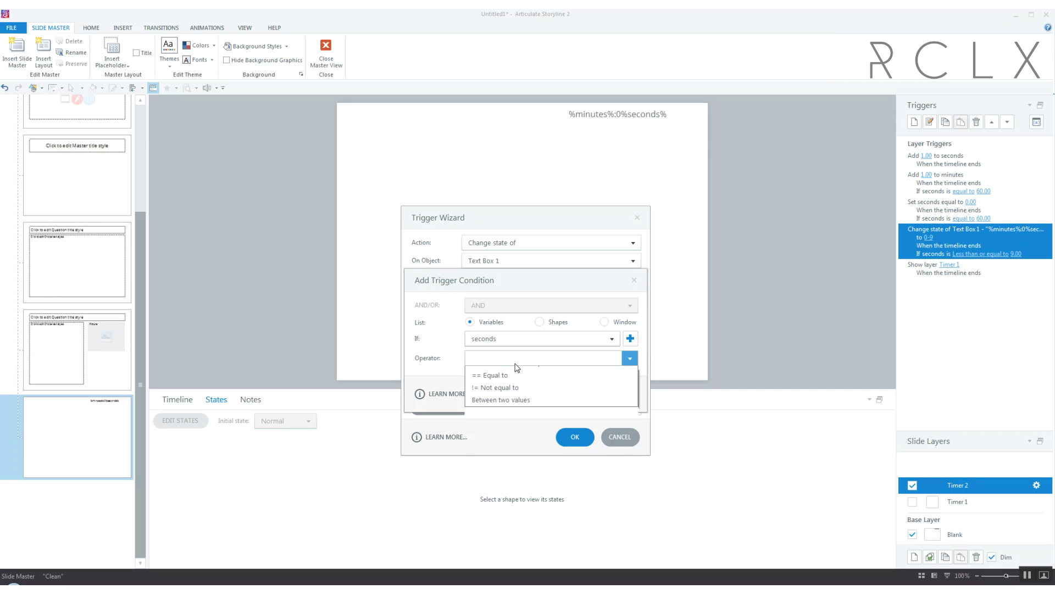
click(516, 410)
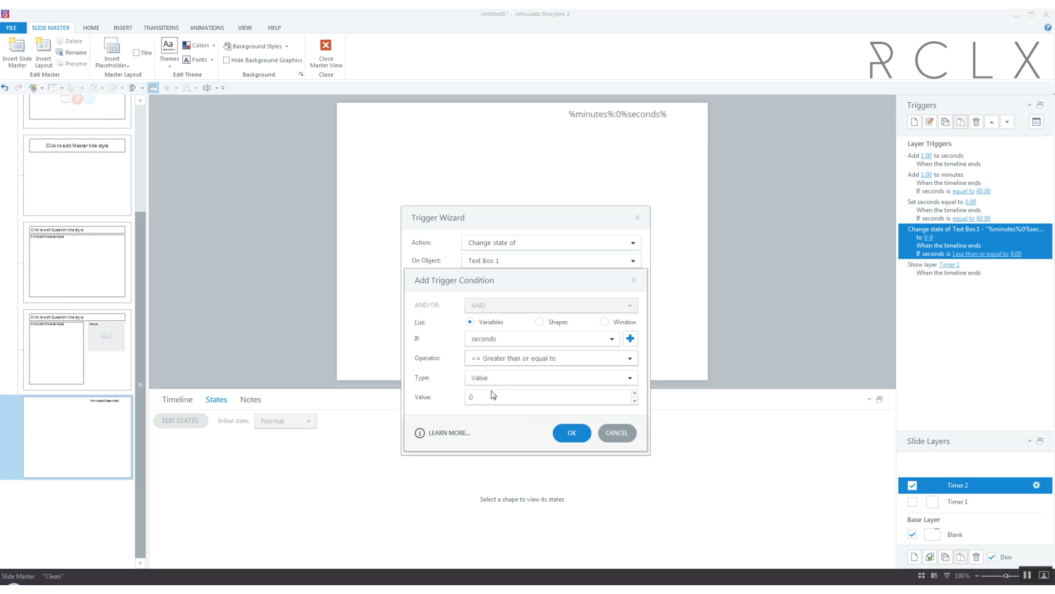
text(10)
click(577, 434)
click(575, 437)
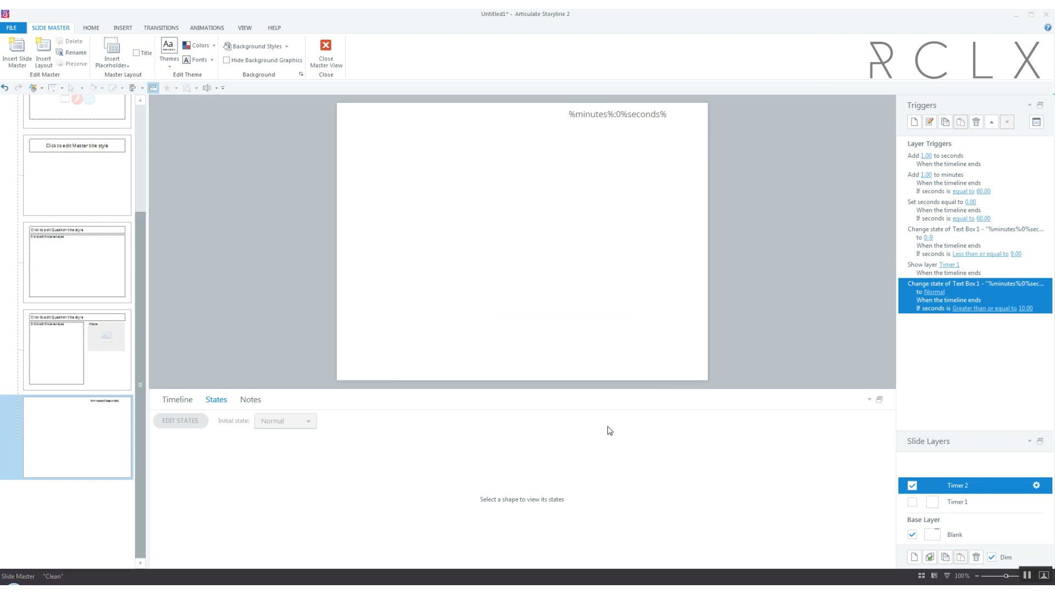
click(991, 121)
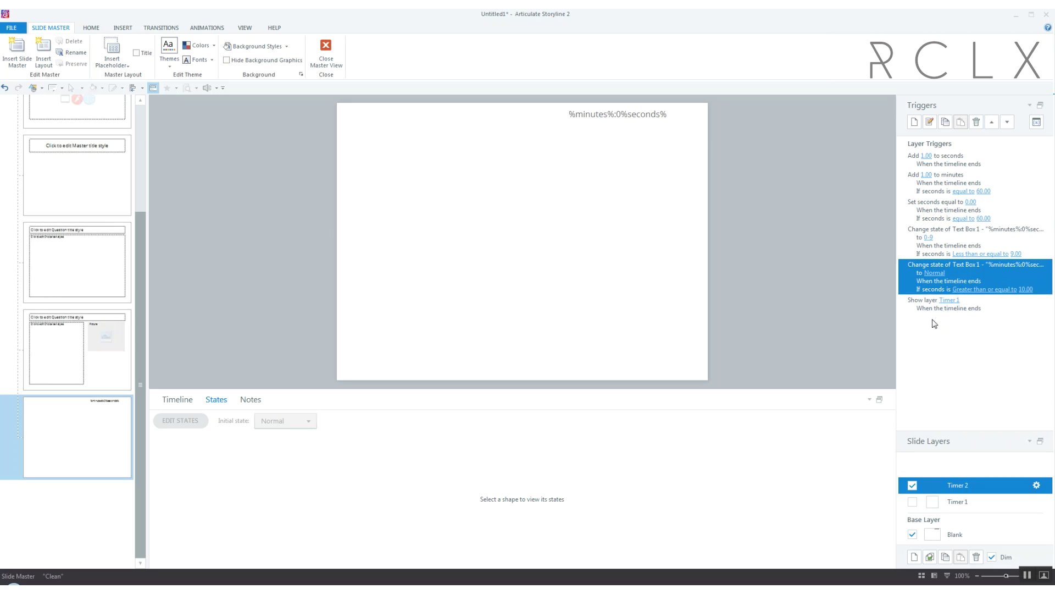
click(930, 309)
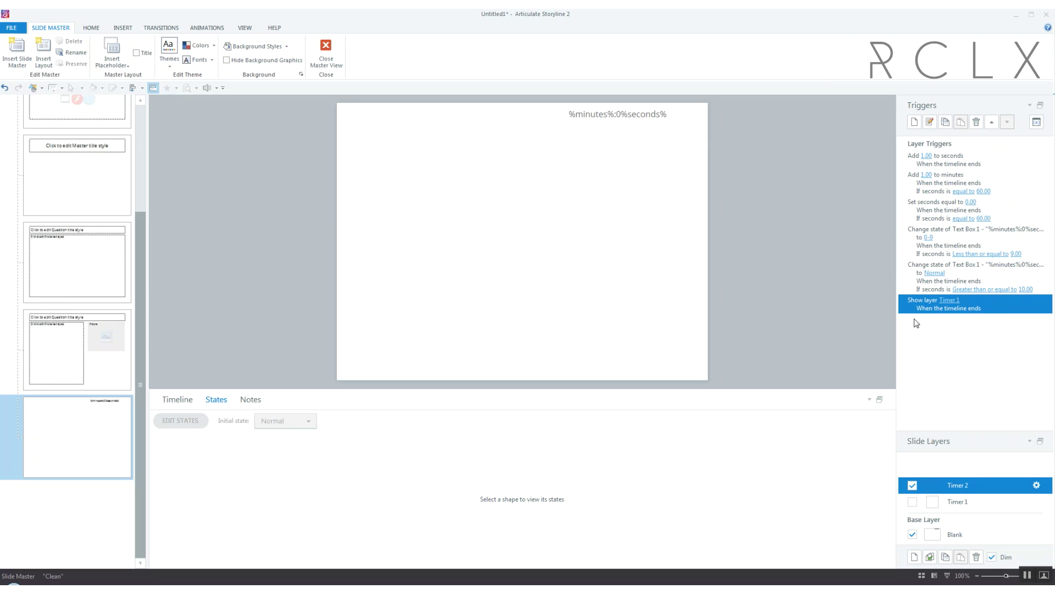
click(929, 532)
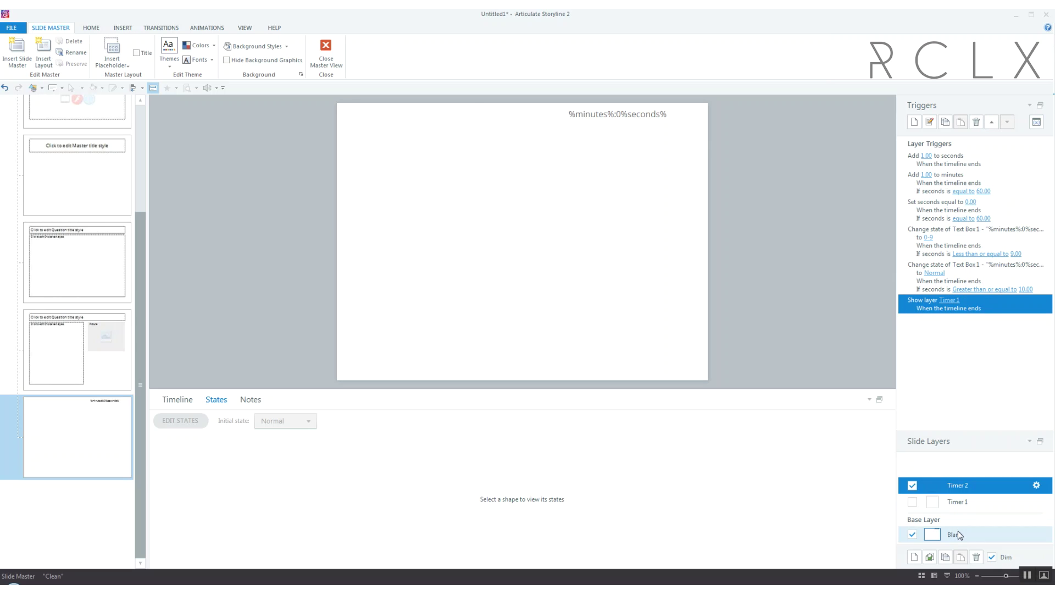
Back on slide 1.1, insert a new slider bound to the minutes variable
click(324, 52)
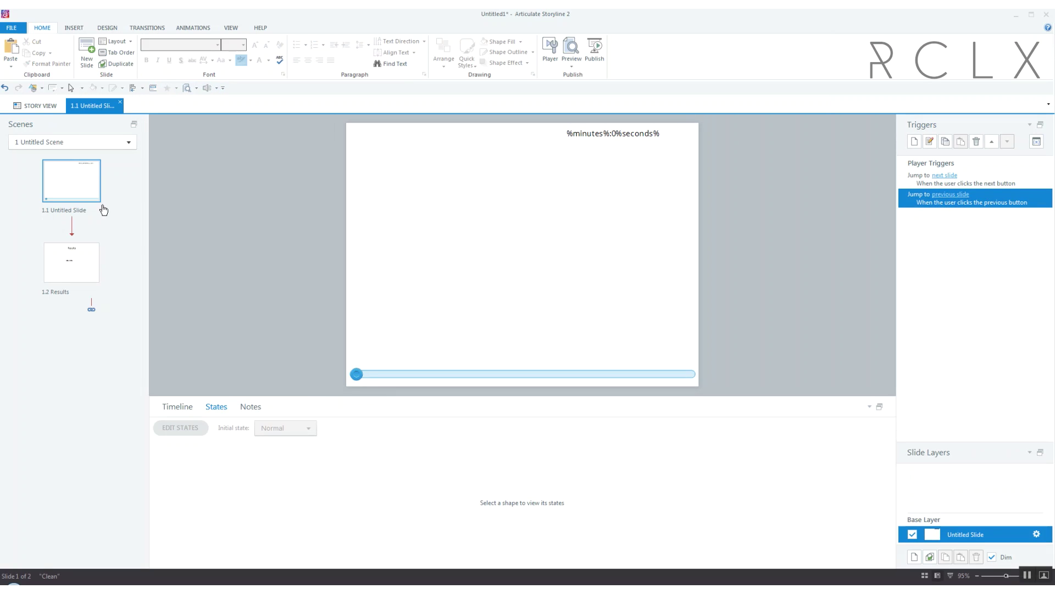
click(493, 374)
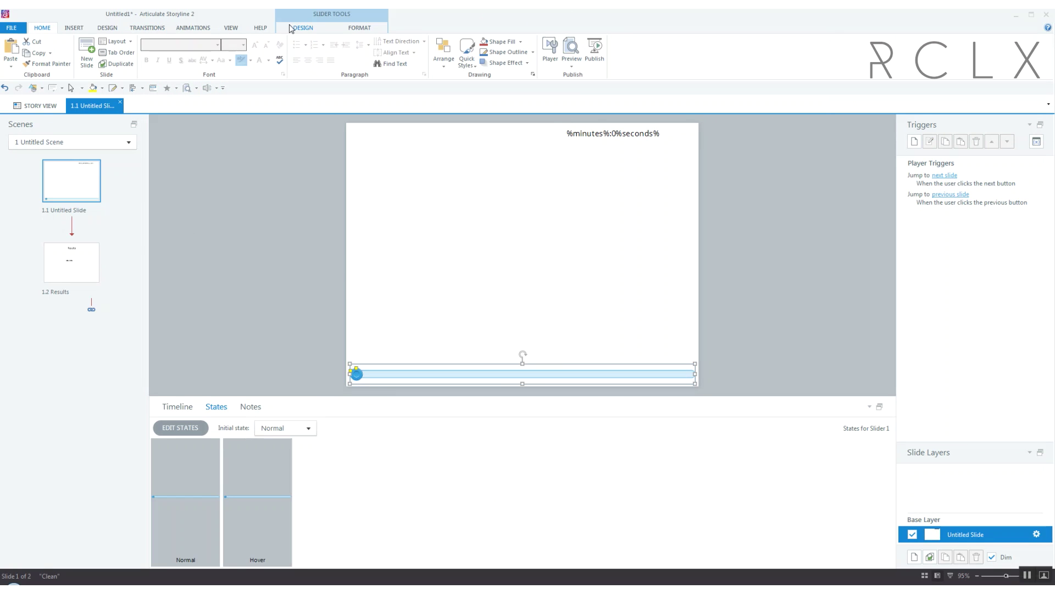
click(73, 28)
click(438, 53)
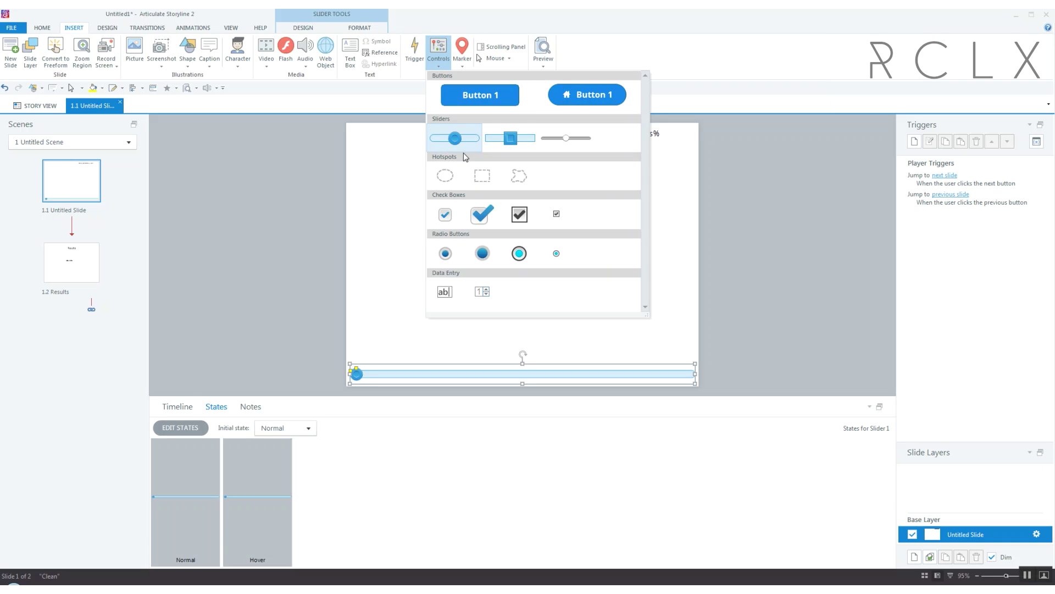
click(449, 137)
click(382, 273)
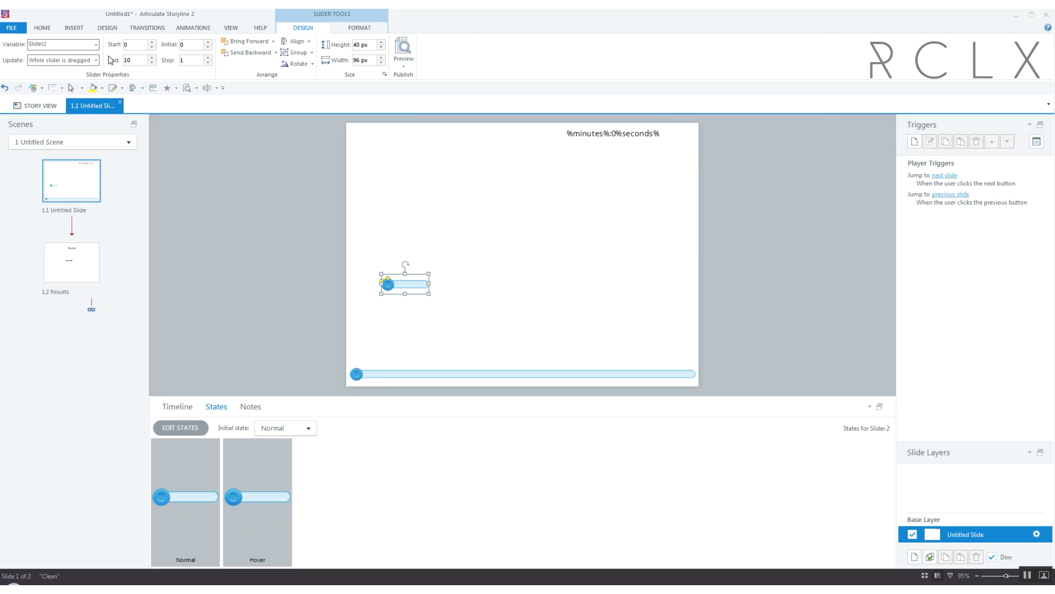
click(96, 44)
click(46, 77)
Widen the minutes slider to 296 px with end value 6, and set the seconds slider's end to 60
drag(430, 281, 526, 284)
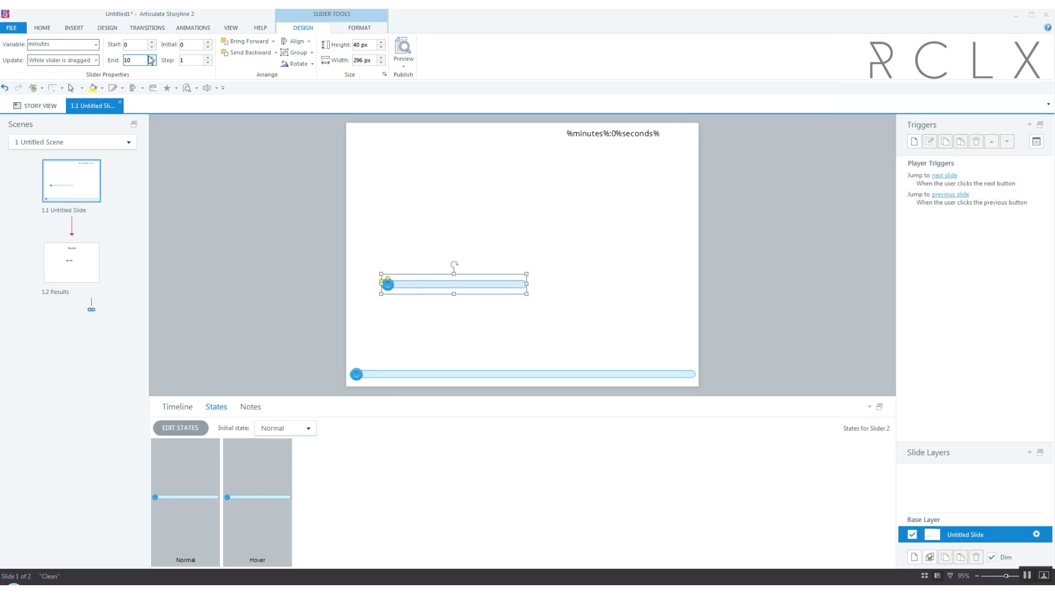
click(152, 57)
click(440, 374)
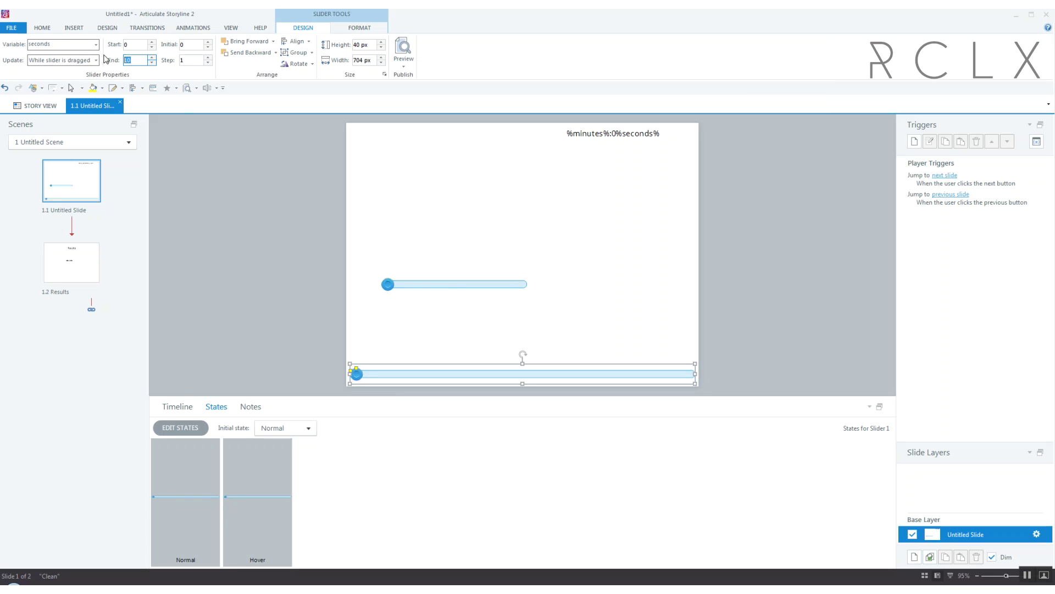
text(60)
click(403, 61)
Preview slide 1.1 to test the minutes and seconds sliders driving the timer display
click(407, 76)
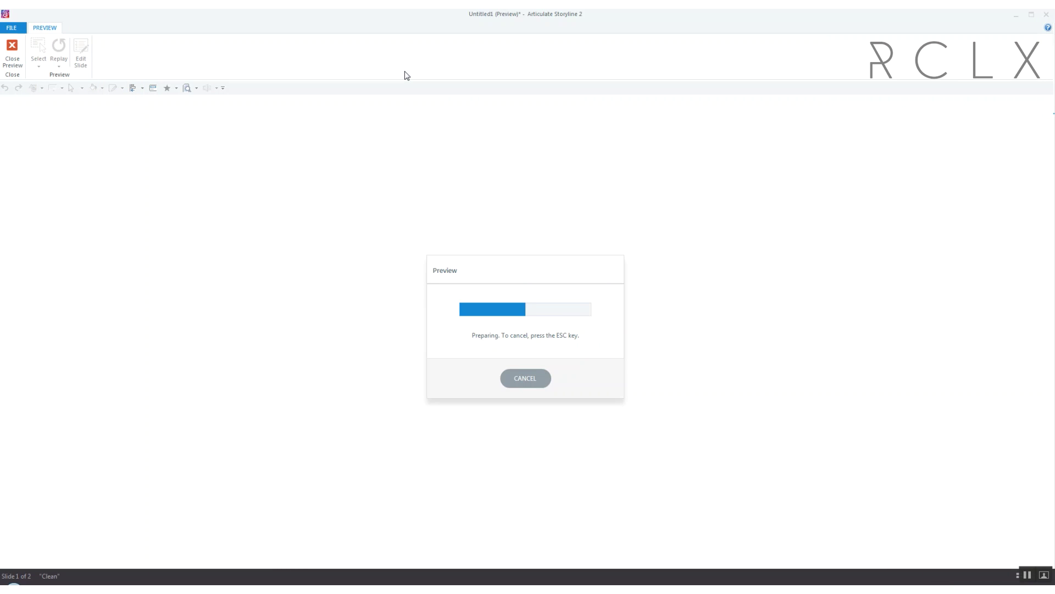